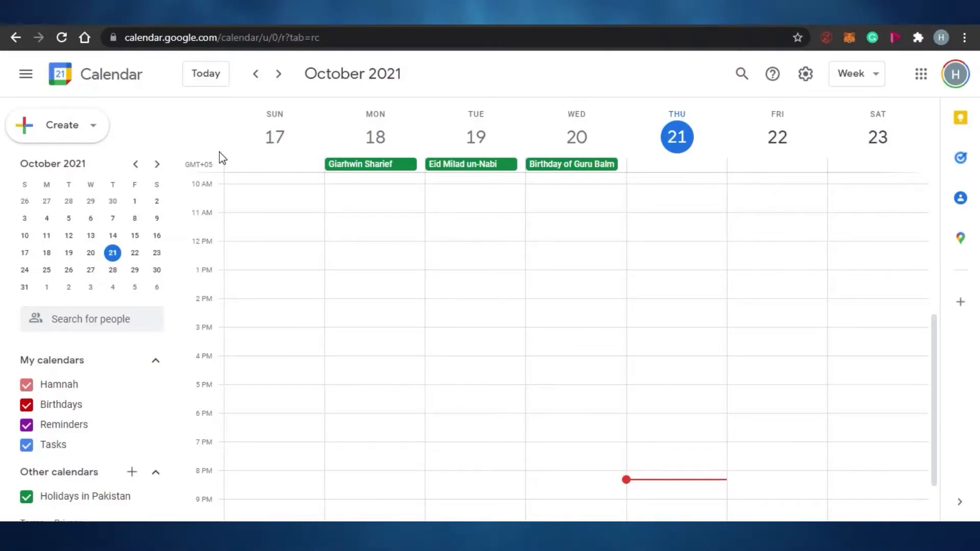
Step: Open Google Calendar from the Google apps list of a new browser tab
key("ctrl+t")
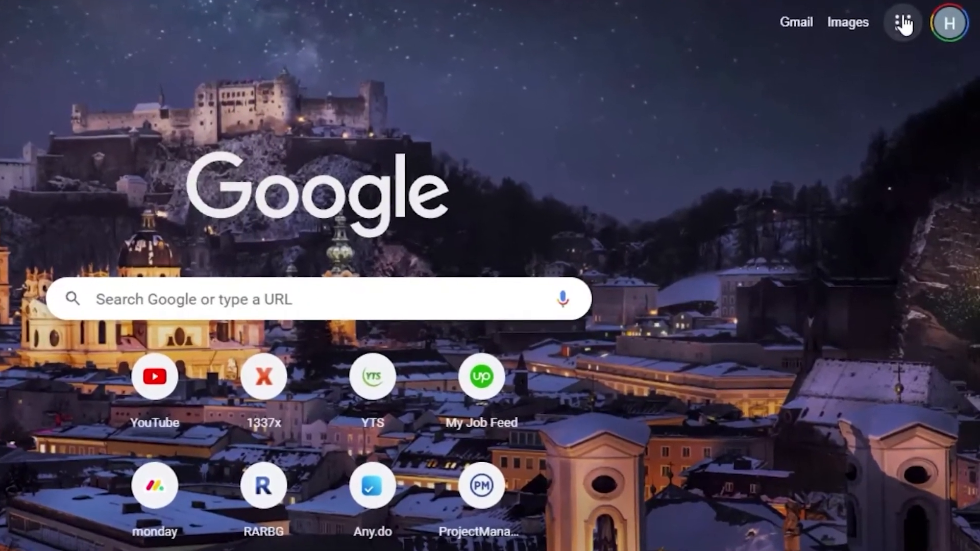
left_click(902, 23)
scroll(969, 169, "down", 3)
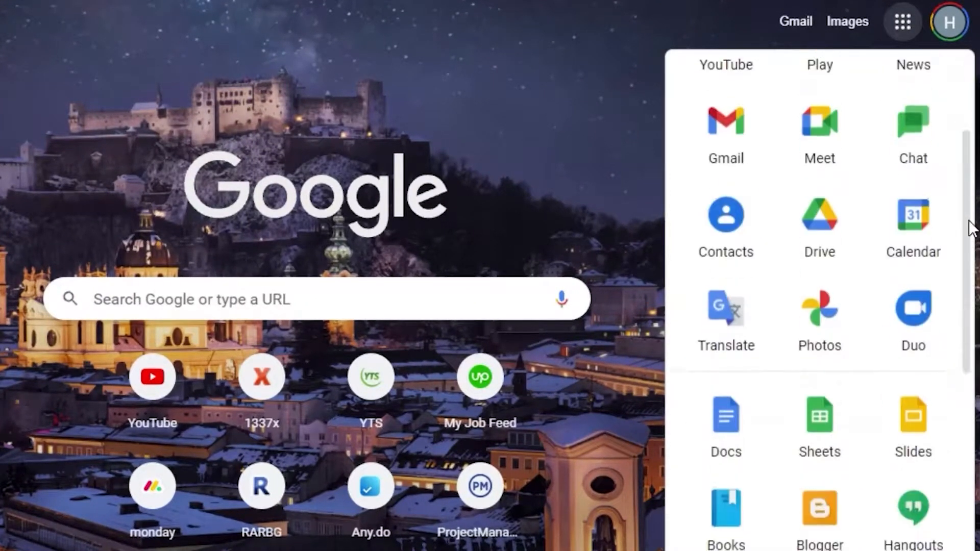
scroll(926, 163, "up", 3)
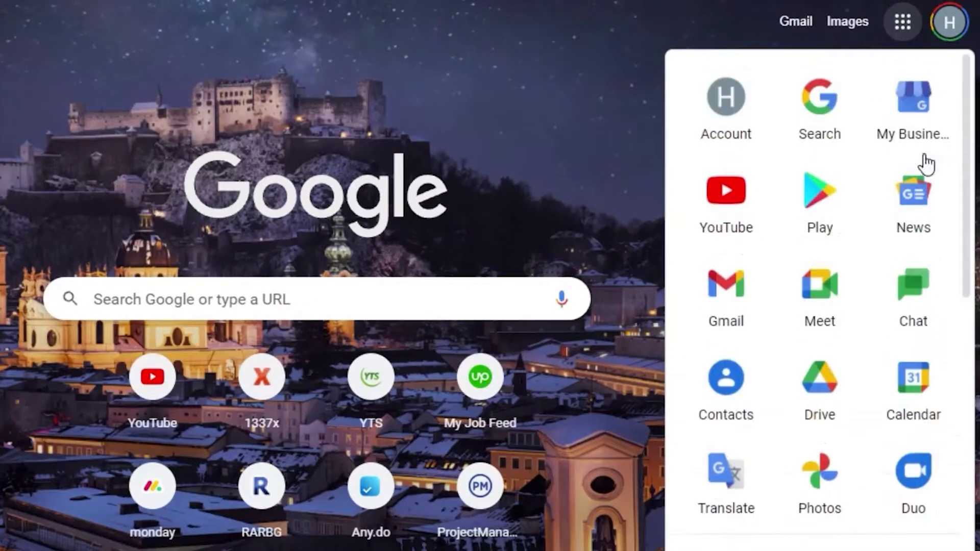
left_click(902, 396)
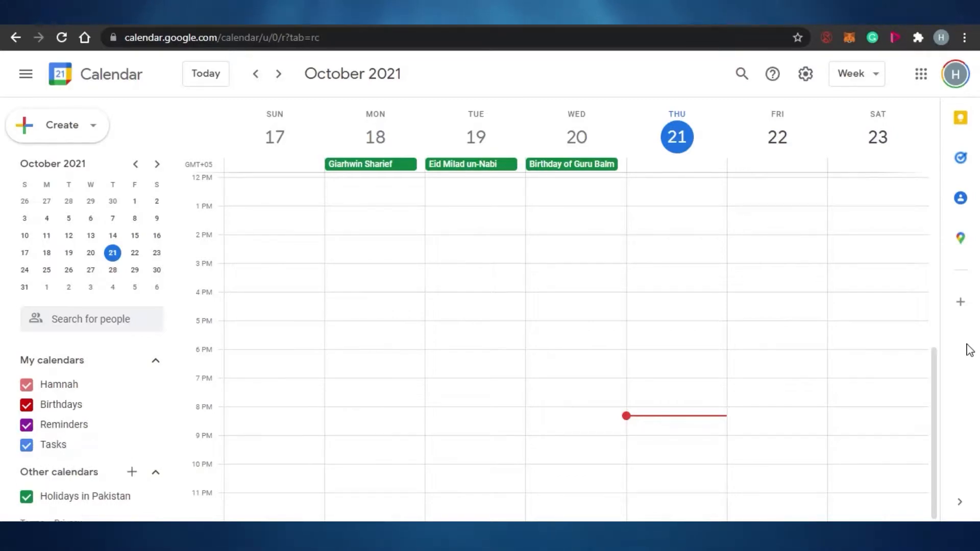
Step: View the calendar by day and by month
left_click_drag(937, 378, 936, 398)
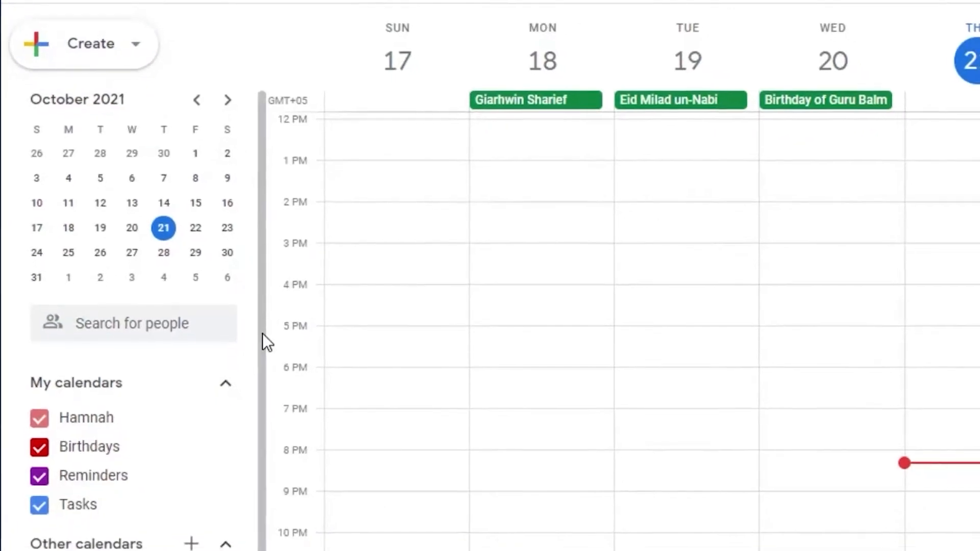
scroll(247, 308, "down", 2)
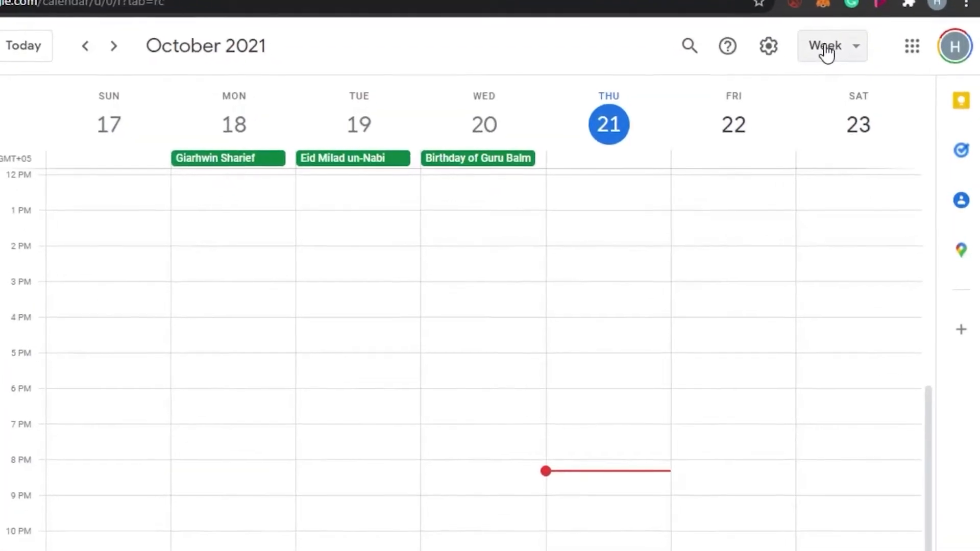
left_click(826, 48)
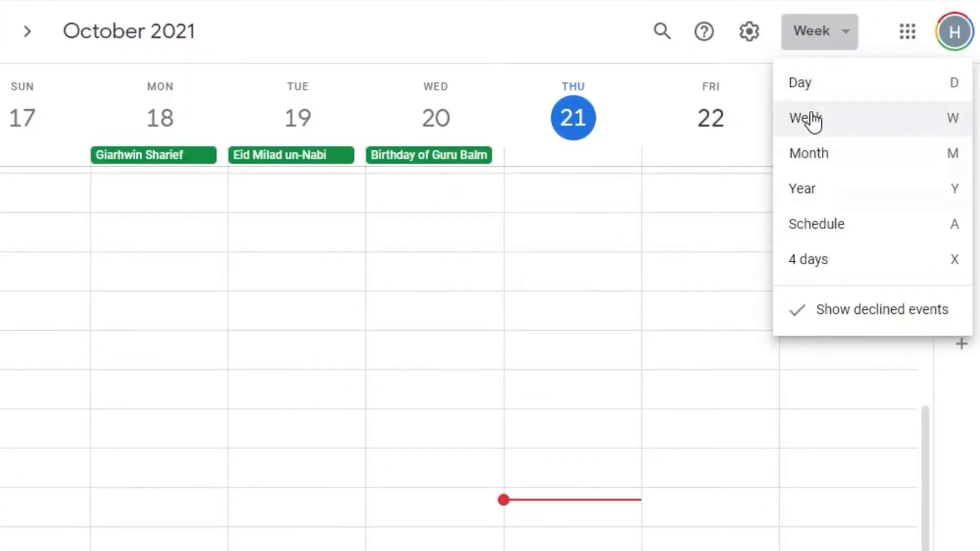
left_click(805, 85)
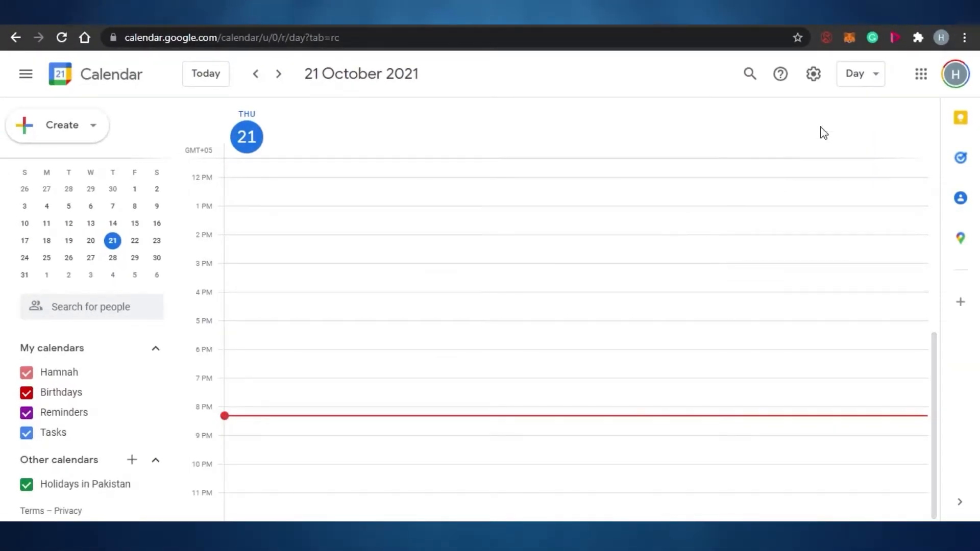
left_click(845, 84)
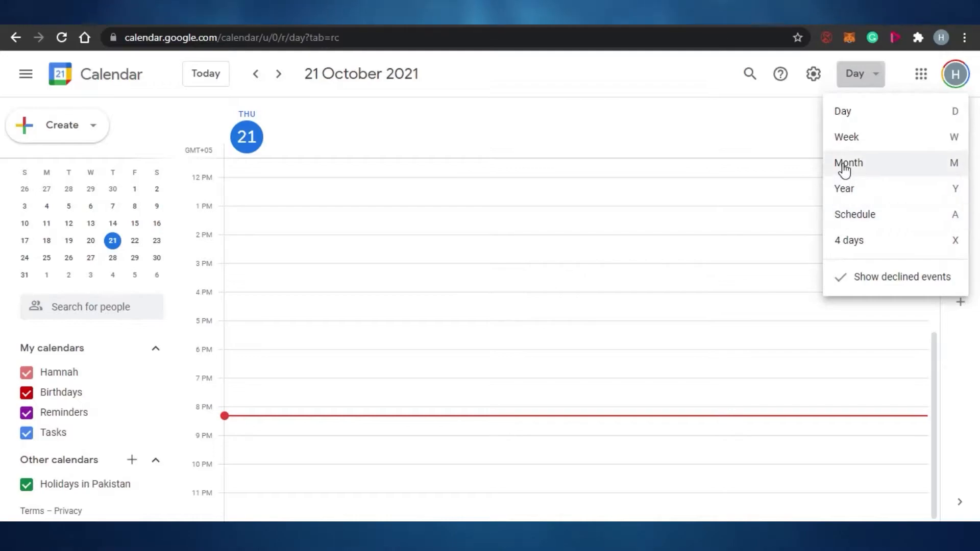
left_click(846, 168)
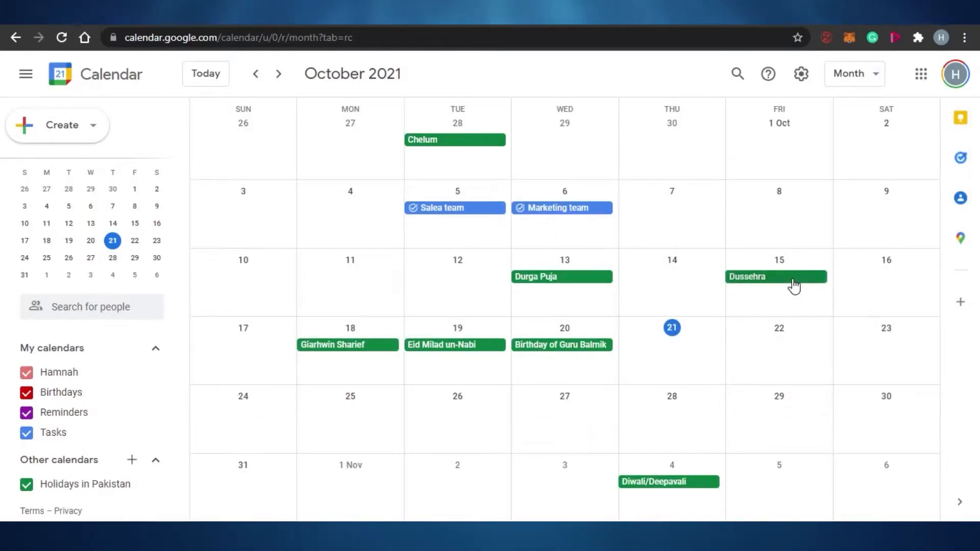
Step: View the whole of 2021 in the year layout and return to the week layout
left_click(849, 77)
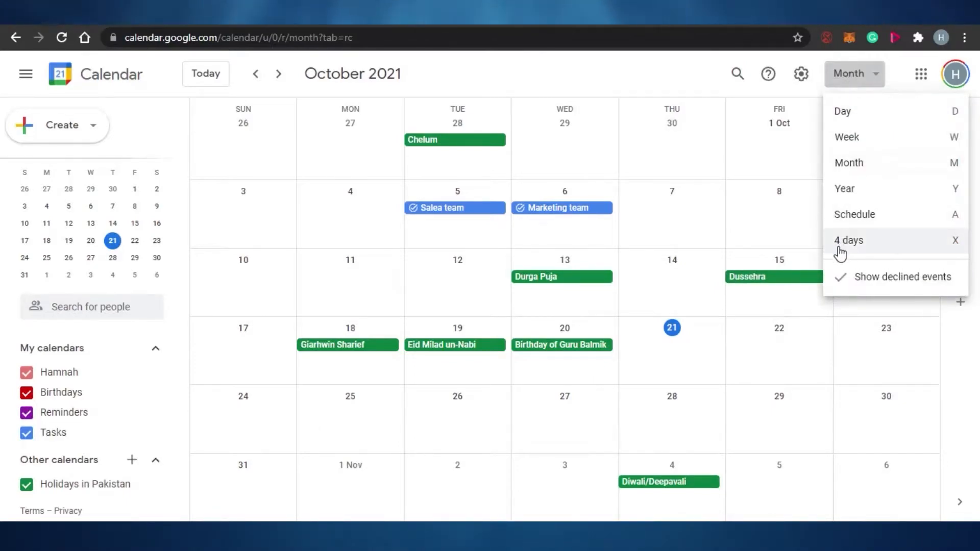
left_click(858, 198)
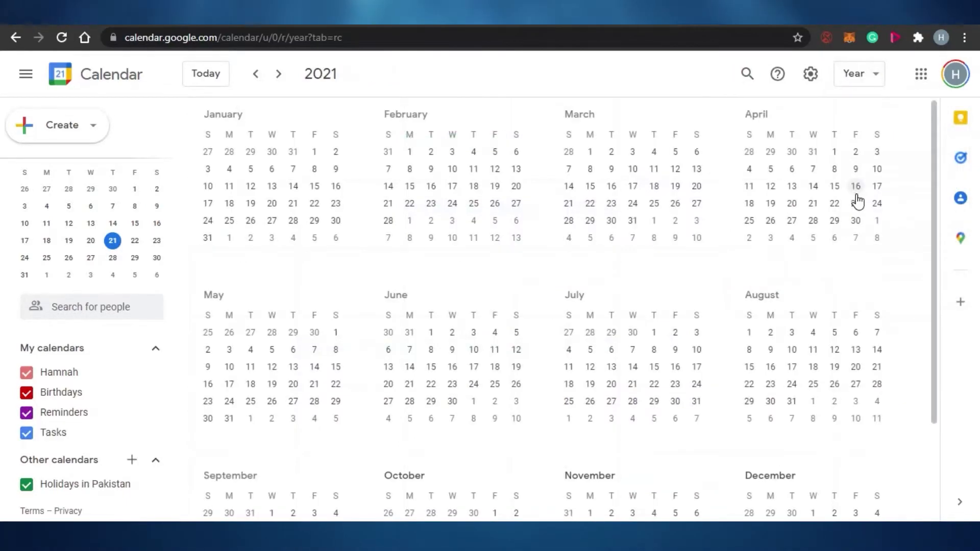
scroll(858, 201, "down", 2)
left_click_drag(933, 353, 935, 424)
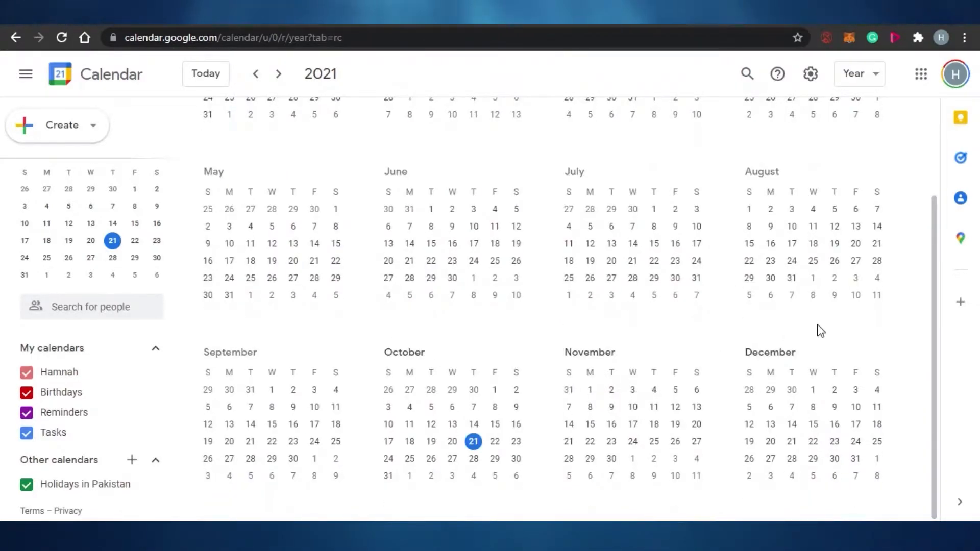
mouse_move(935, 309)
left_mouse_down()
mouse_move(935, 213)
mouse_move(935, 321)
left_mouse_up()
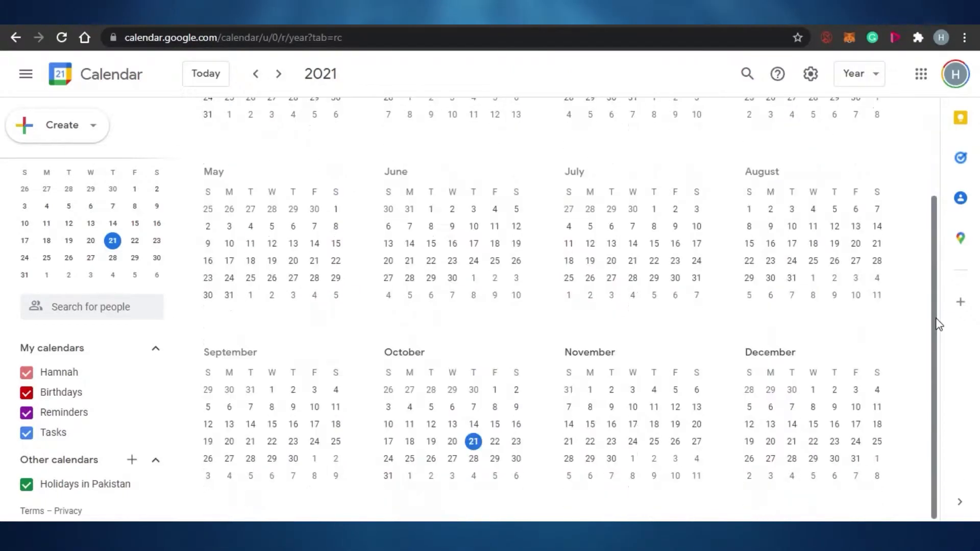
left_click(857, 77)
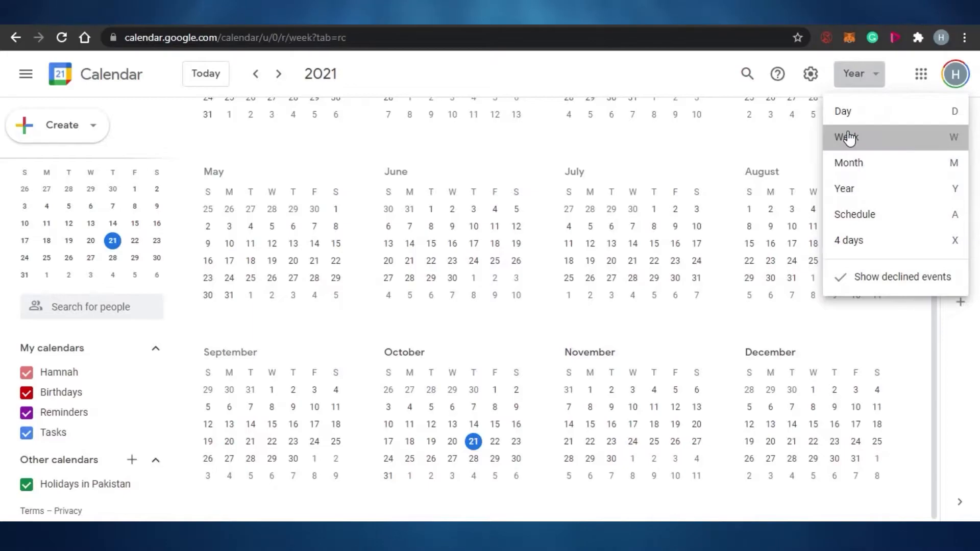
left_click(847, 136)
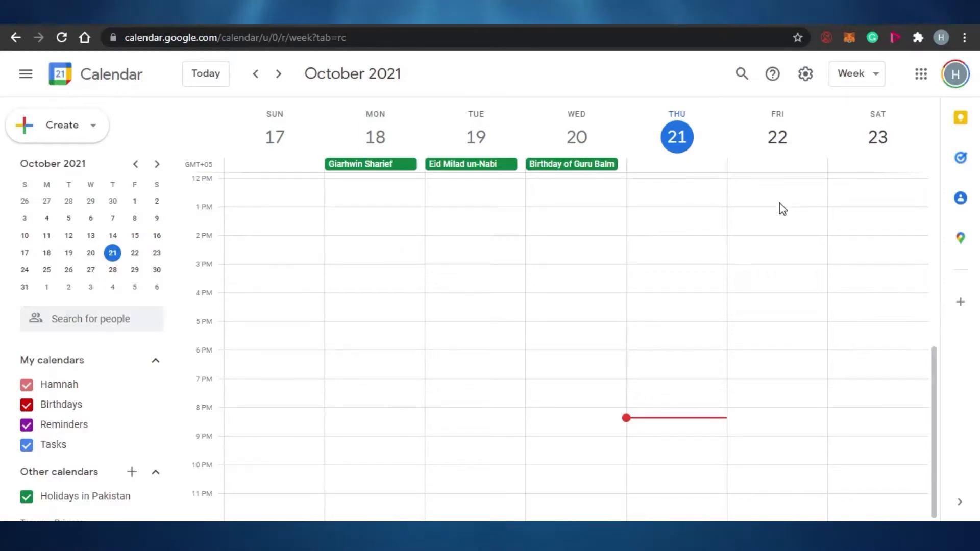
Step: Create an event on Friday, 22 October at 1:30pm, open its full options and title it "Meeting"
left_click(763, 228)
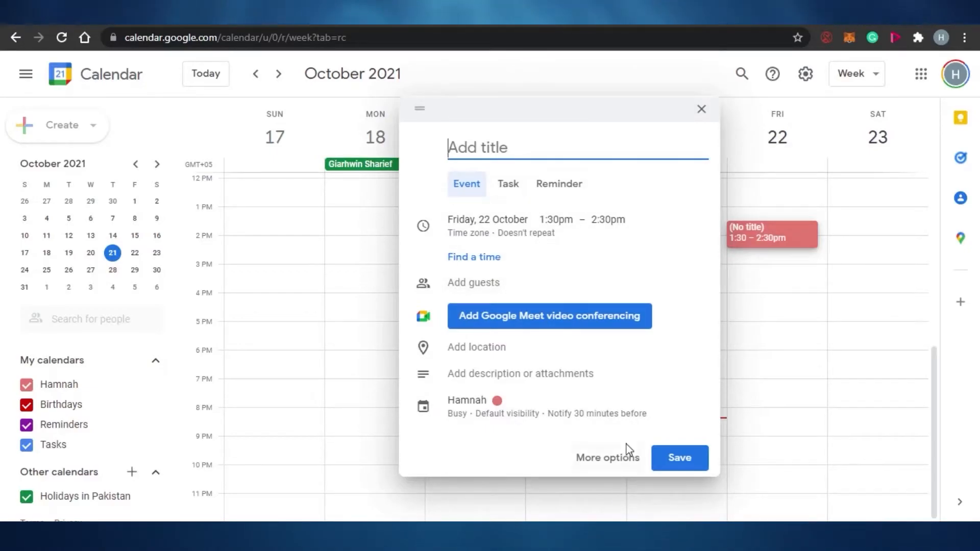
left_click(625, 458)
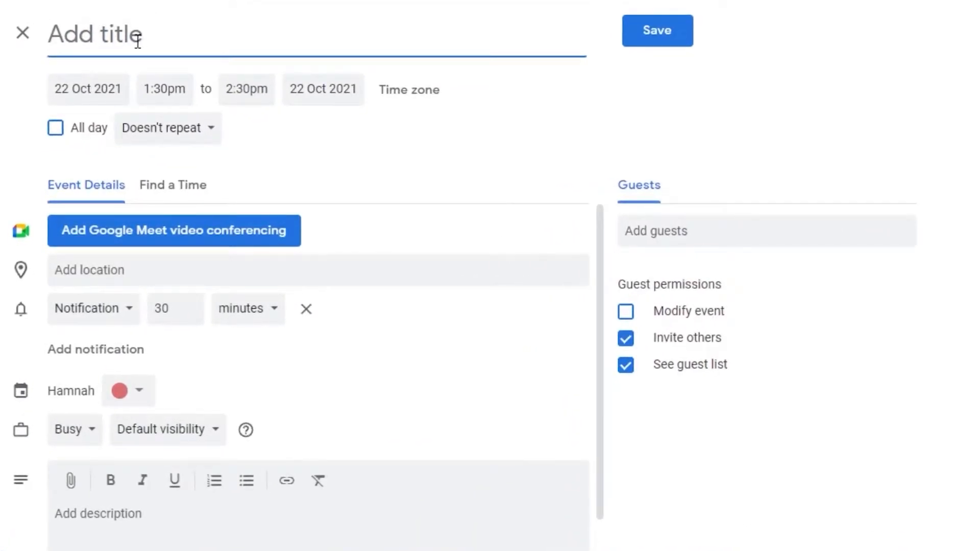
type("Meeting")
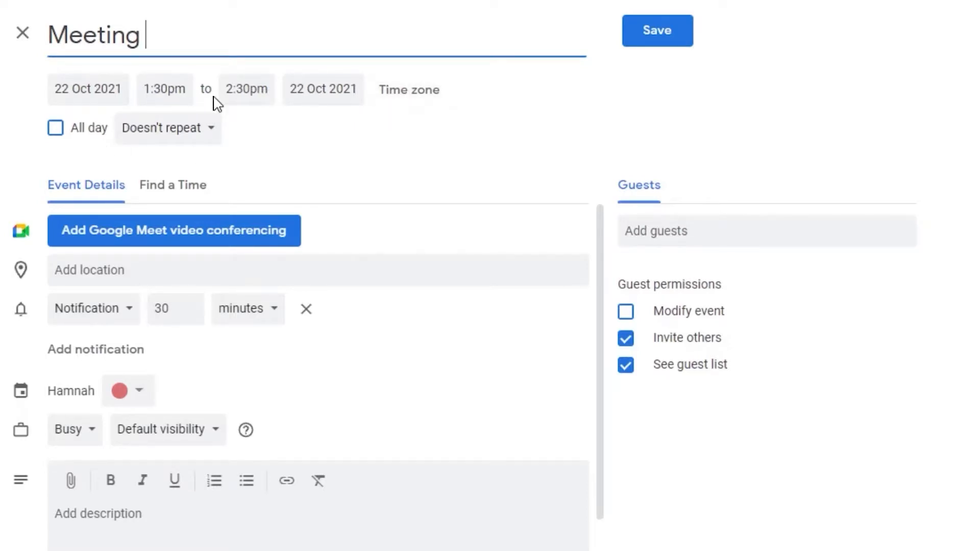
Step: Apply (GMT+05:00) Pakistan Standard Time as the event's time zone and set its time from 1:00pm to 3:00pm
left_click(415, 95)
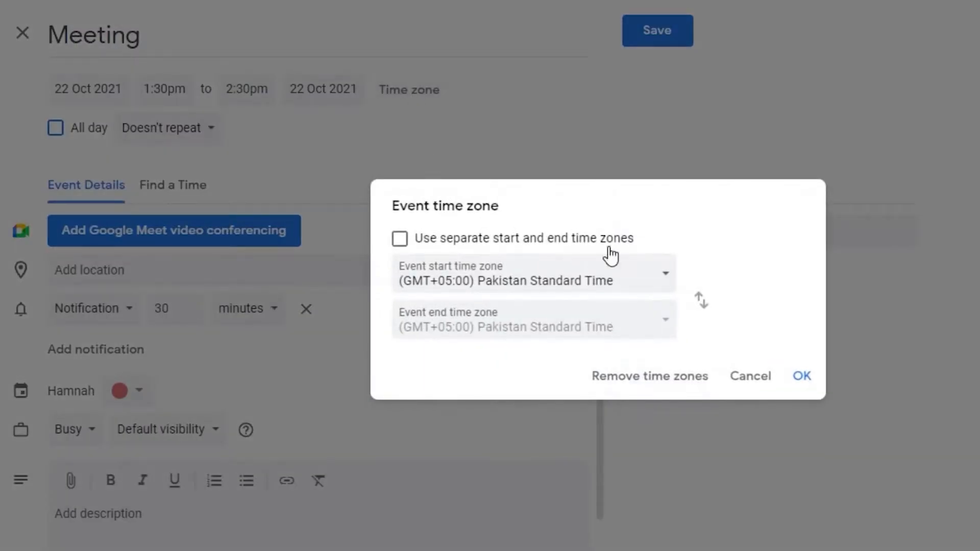
left_click(803, 378)
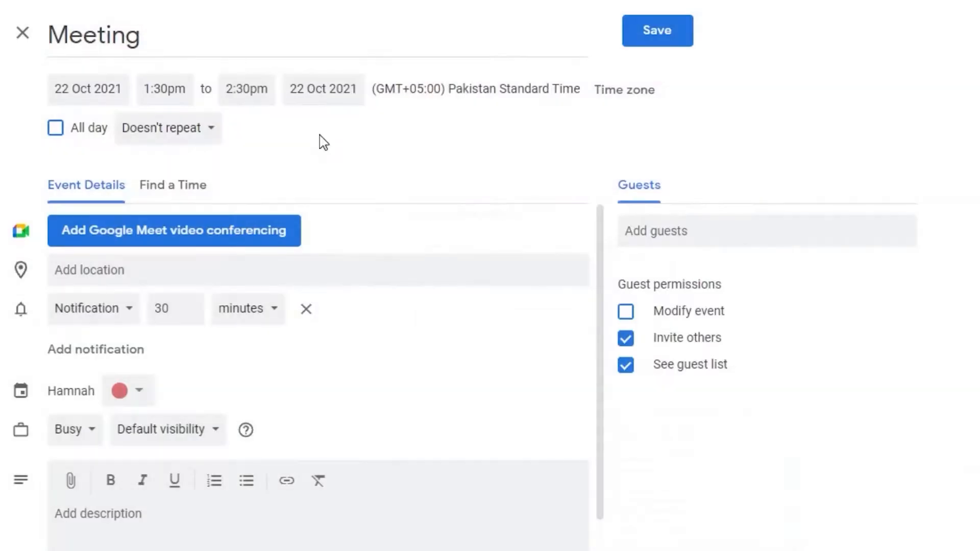
left_click(173, 93)
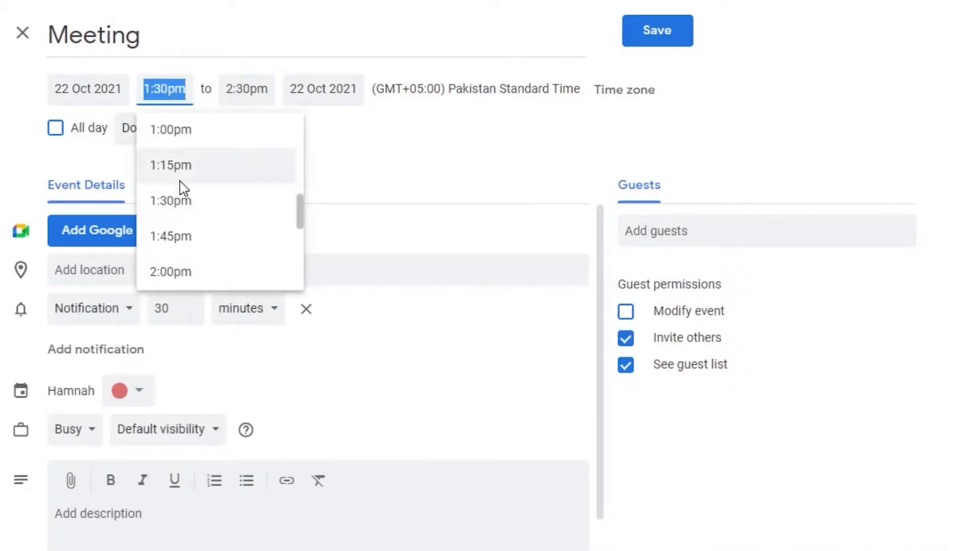
left_click(227, 138)
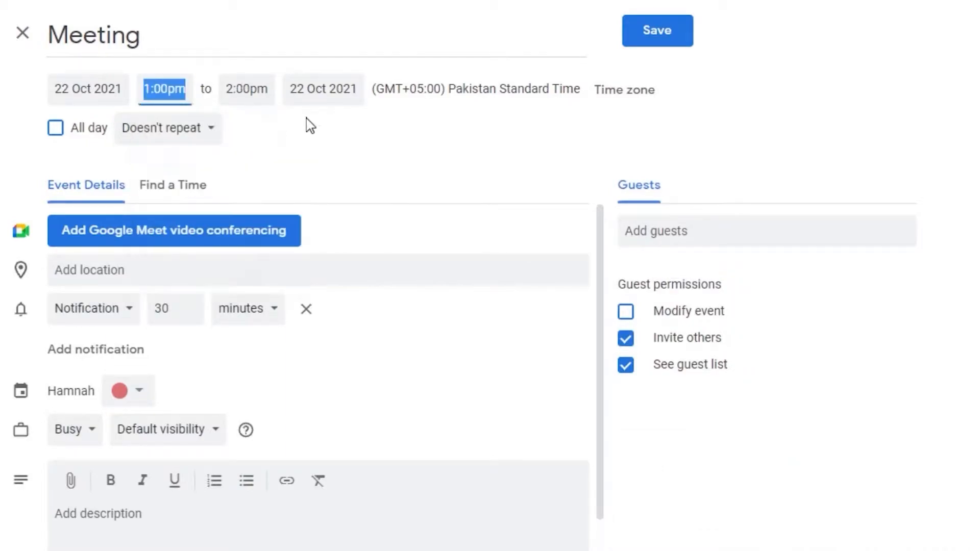
left_click(256, 94)
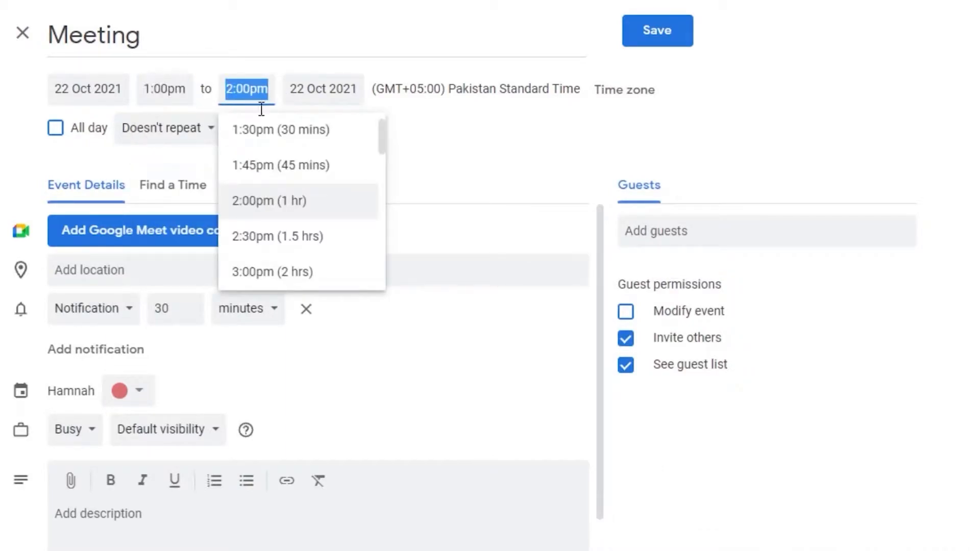
left_click(269, 269)
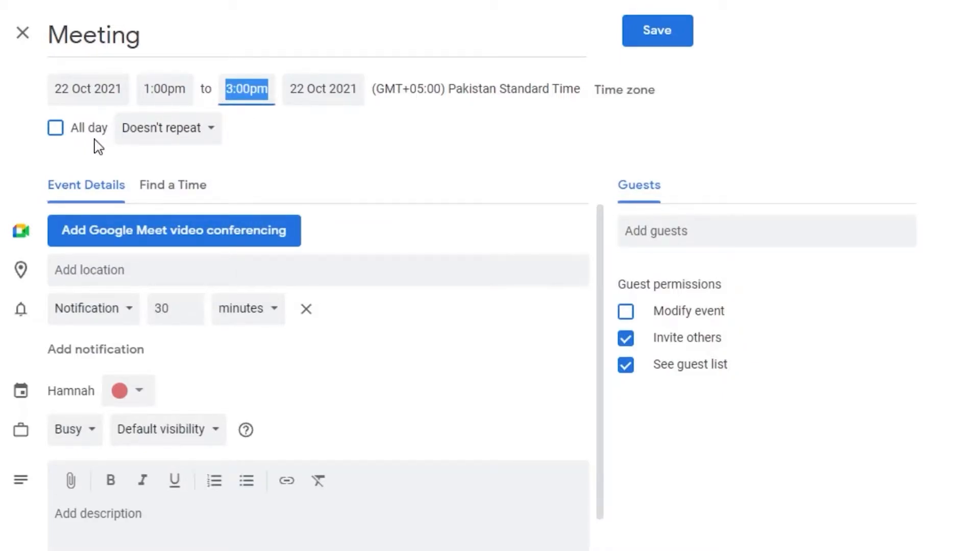
Step: Try the all-day option, turn it off again, and review the repeat choices while keeping "Doesn't repeat"
left_click(61, 134)
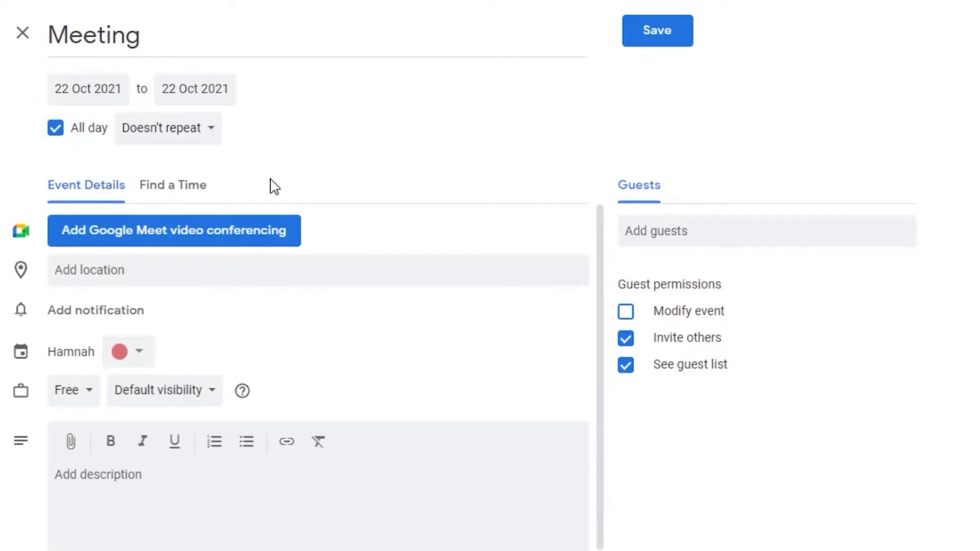
left_click(57, 135)
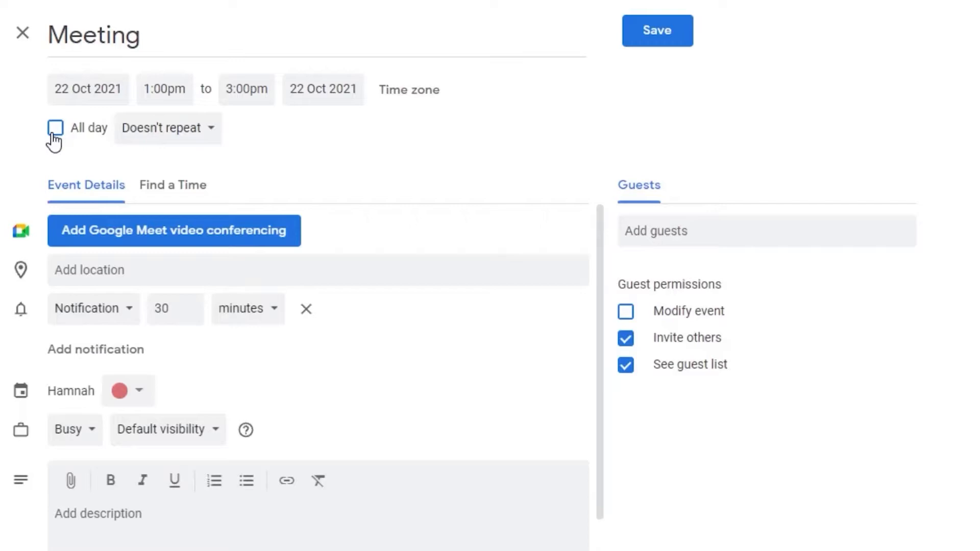
left_click(196, 135)
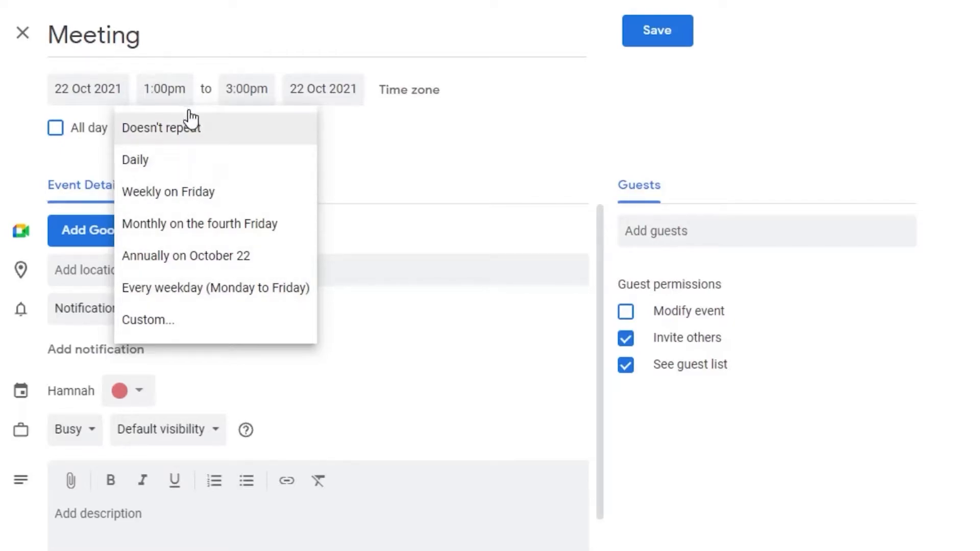
left_click(207, 135)
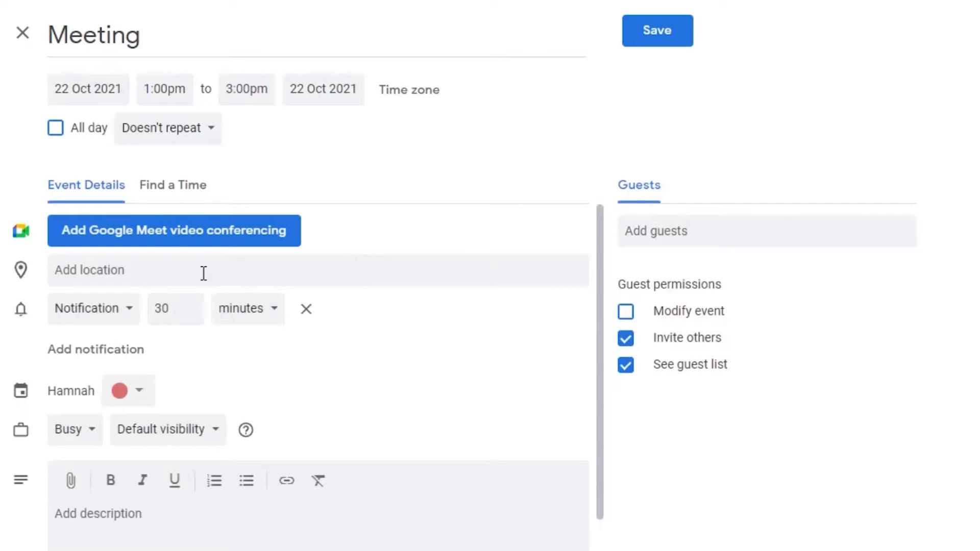
Step: Set the event's location to New York, NY, USA and its notification to an email 6 hours before
left_click(169, 275)
type("New York, NY, USA")
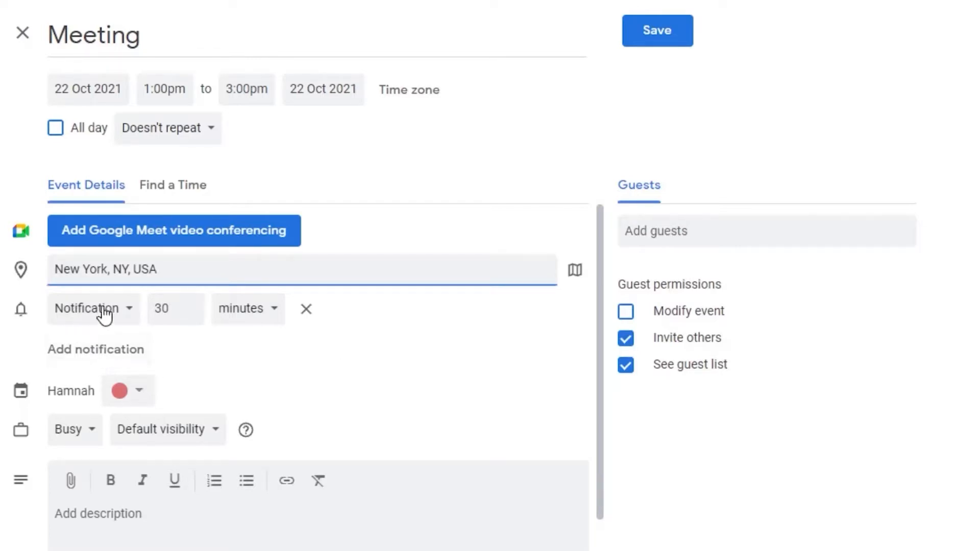
left_click(129, 322)
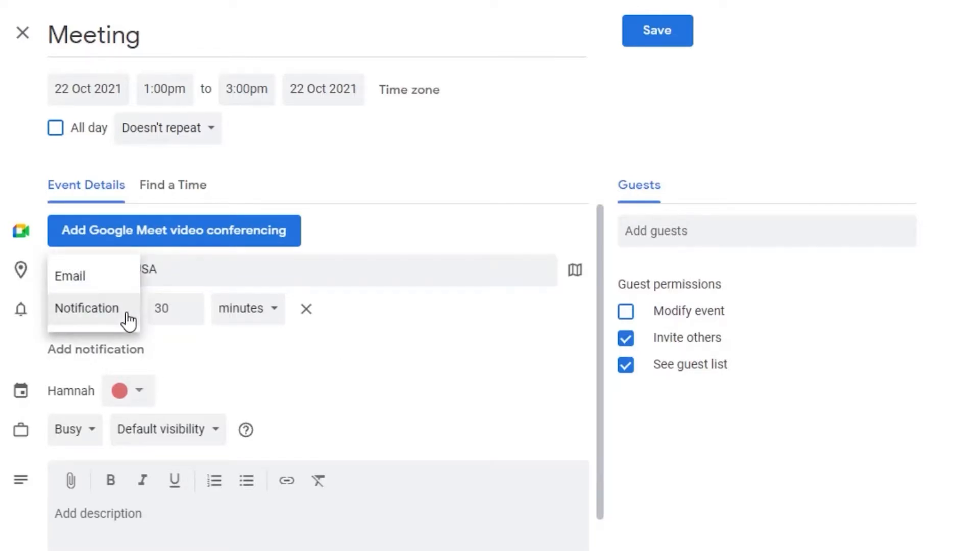
left_click(104, 278)
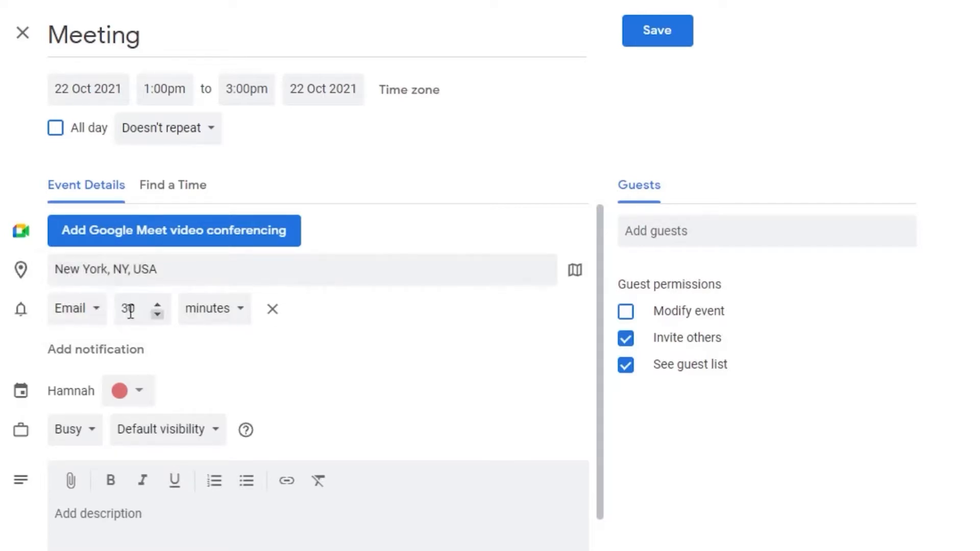
left_click(226, 320)
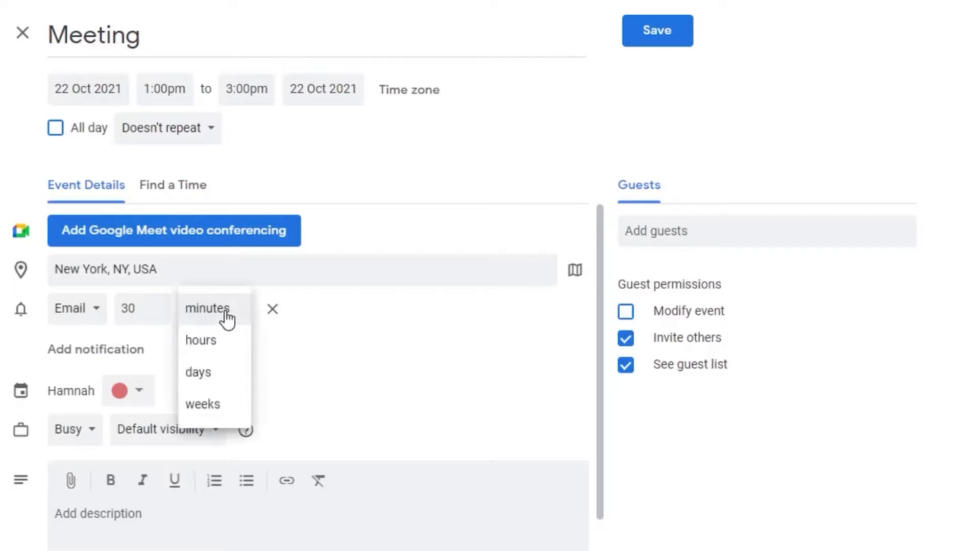
left_click(213, 343)
left_click(144, 310)
key("BackSpace")
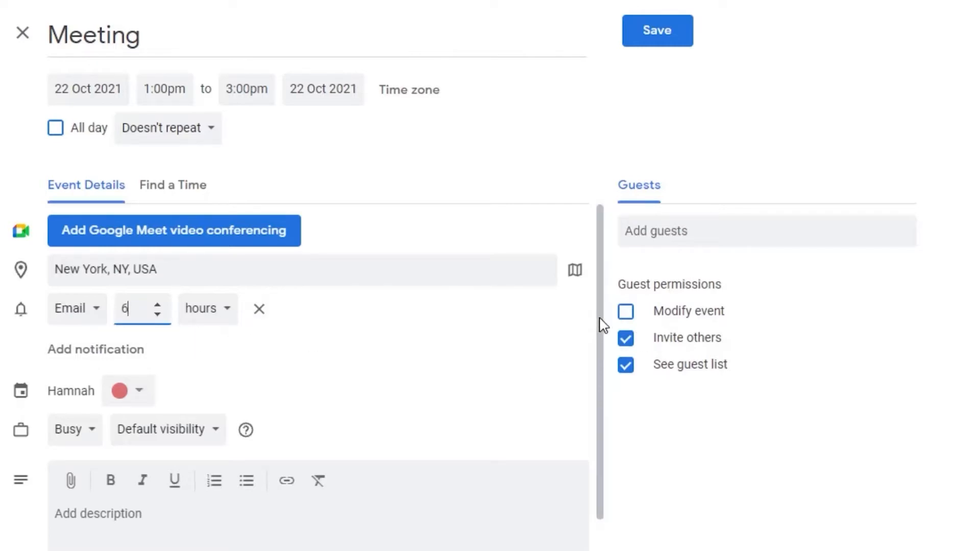
scroll(601, 413, "down", 2)
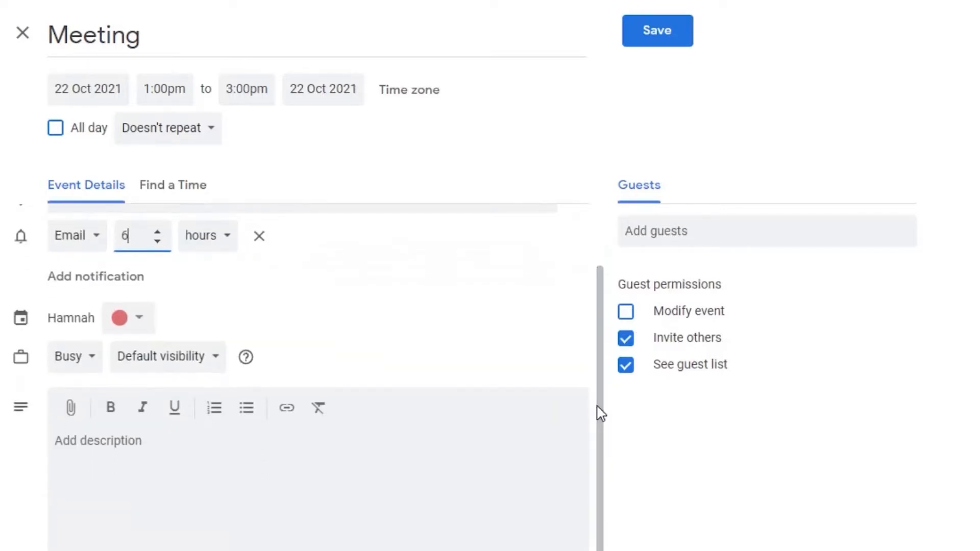
Step: Set the event's colour to Tomato, keep its availability as Busy and set its visibility to Public
left_click(140, 322)
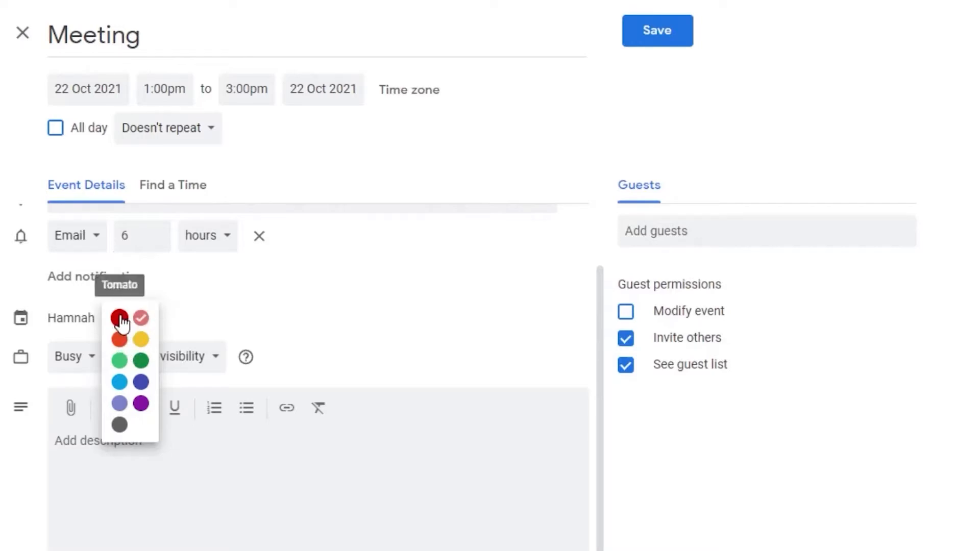
left_click(120, 319)
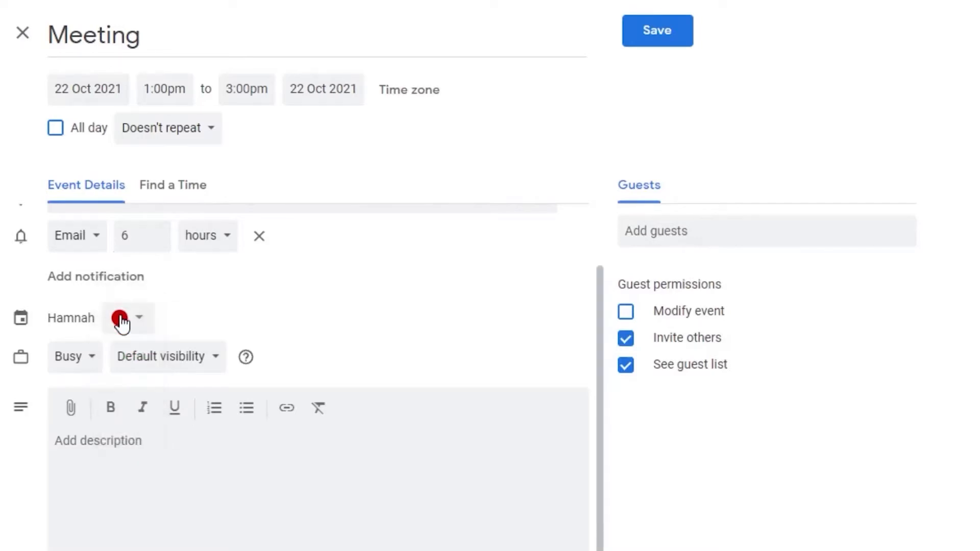
left_click(71, 357)
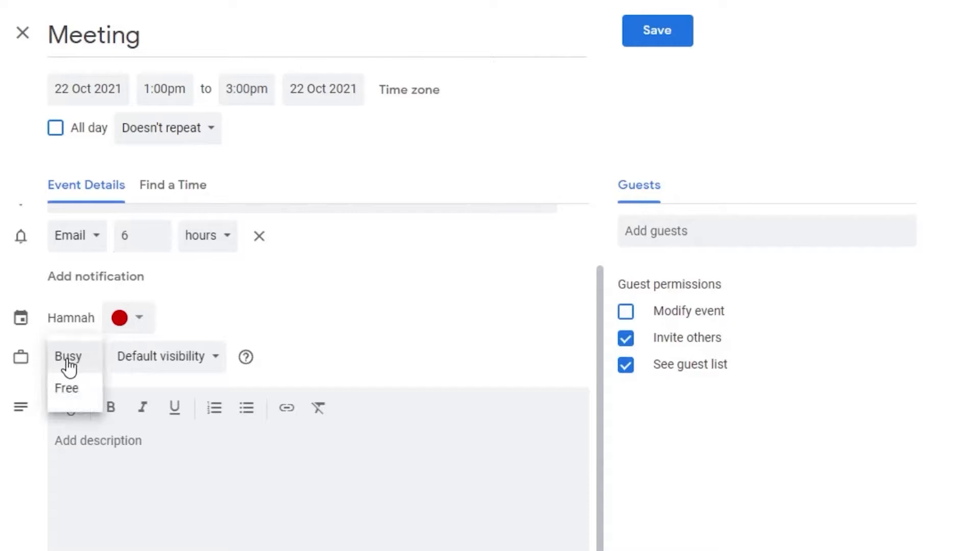
left_click(76, 356)
left_click(182, 364)
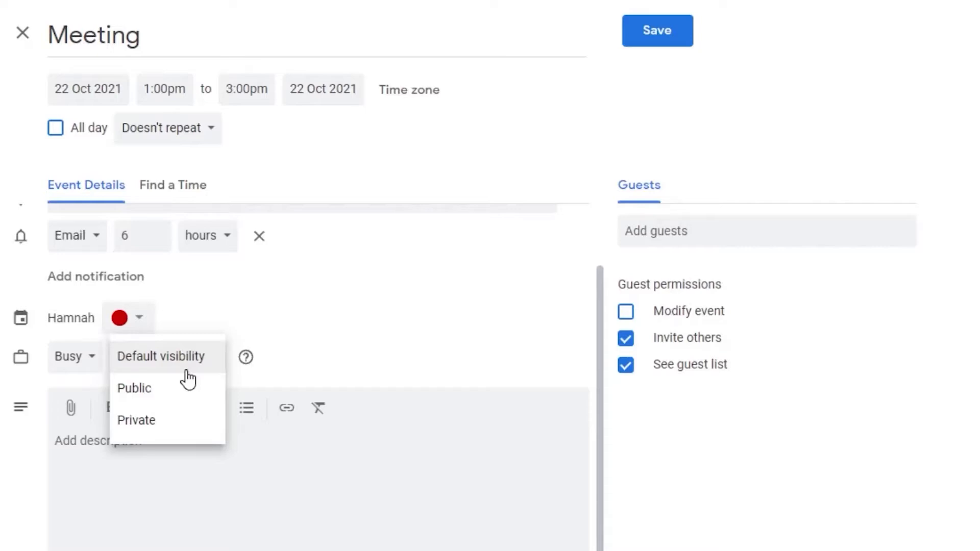
left_click(186, 390)
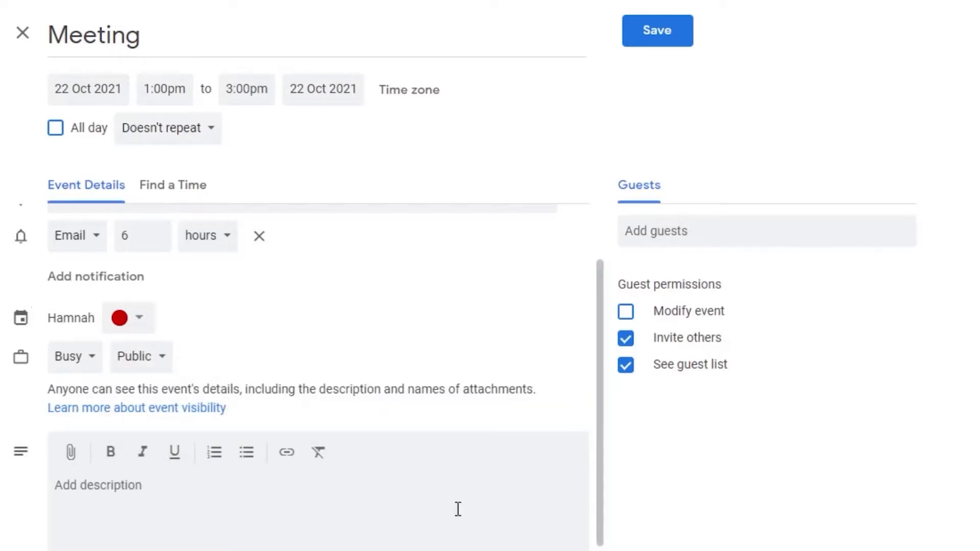
Step: Enter the event description on four lines: "Meeting About the new leads", "bring documents", "monthly report", "Contact the CEO"
left_click_drag(597, 423, 598, 530)
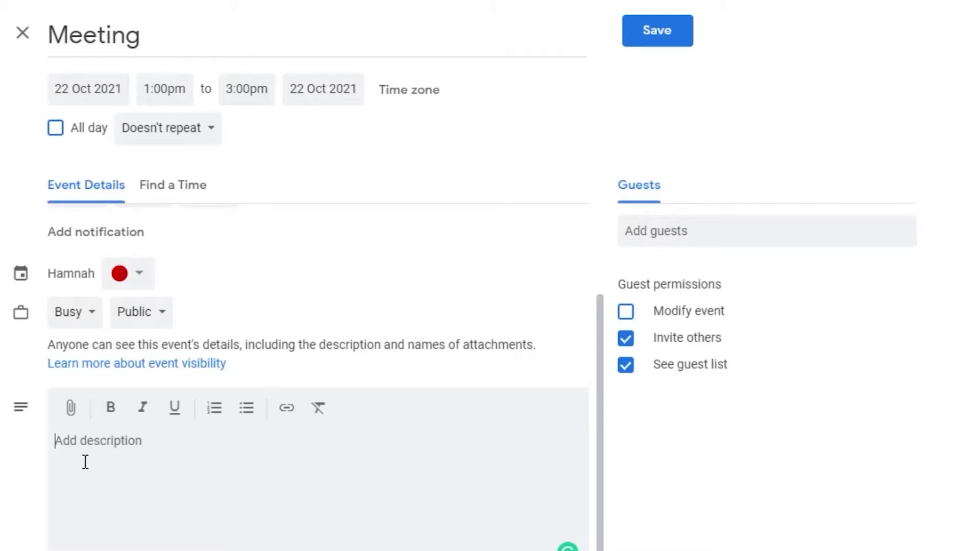
type("Meeting About the new leads bring documents monthly report Contact the CEO")
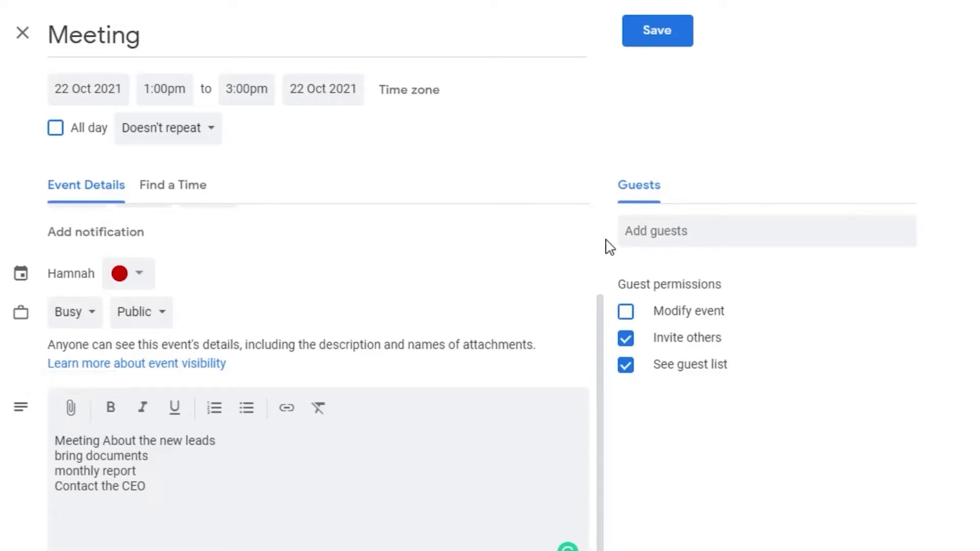
Step: Add a guest by searching for "can" and choosing the suggested contact, save the event and send the invitation emails
left_click(688, 236)
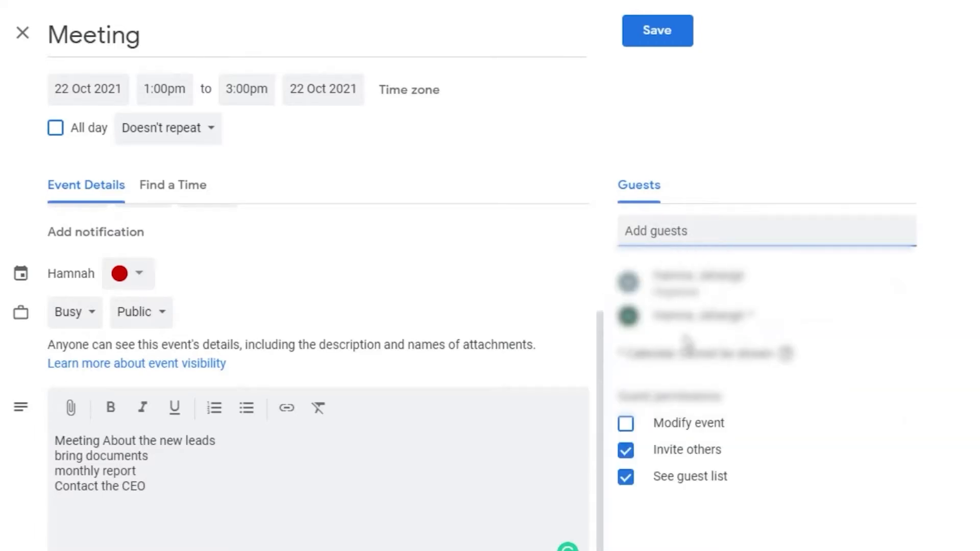
type("can")
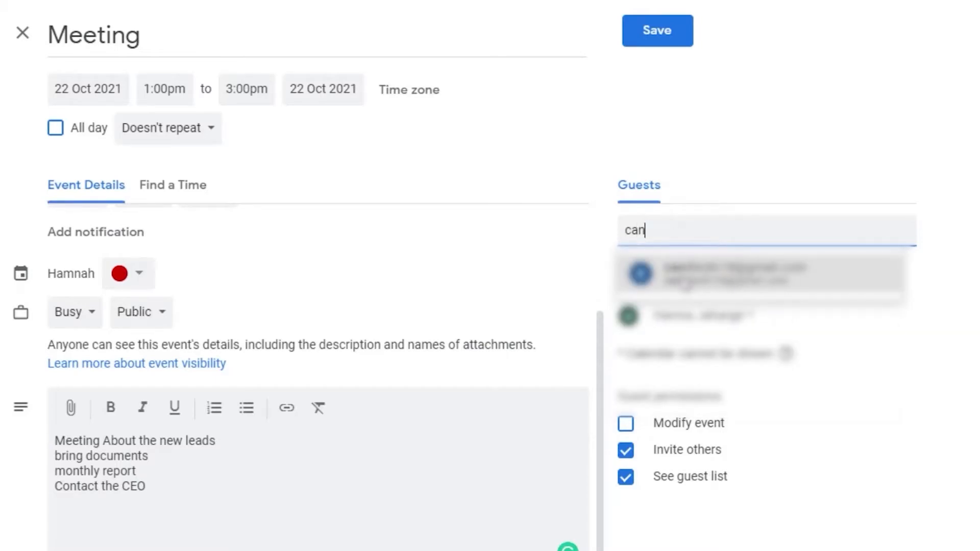
left_click(684, 276)
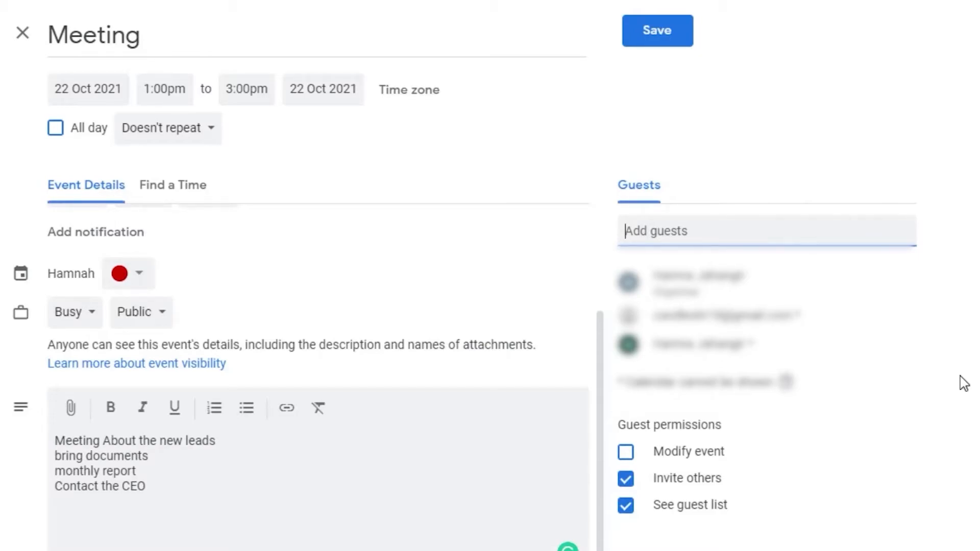
left_click(673, 35)
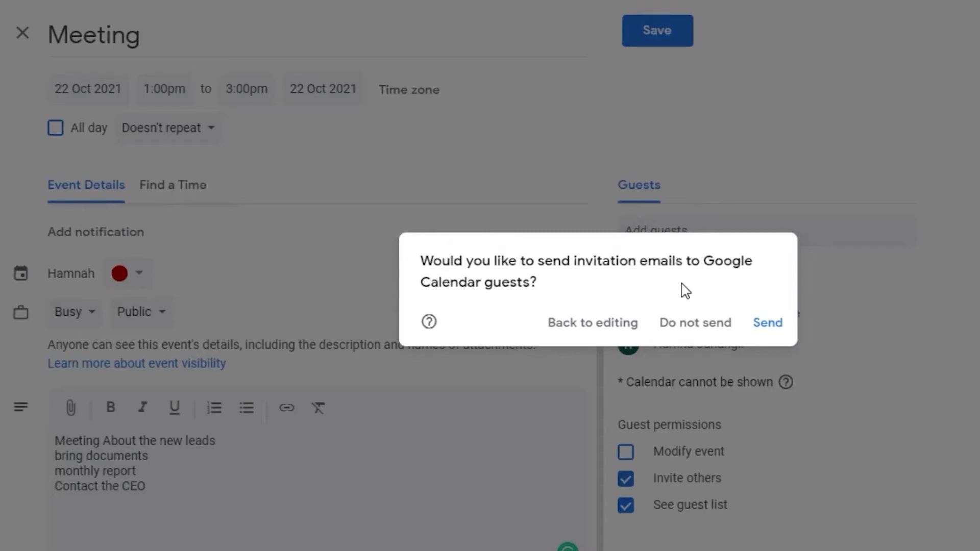
left_click(764, 323)
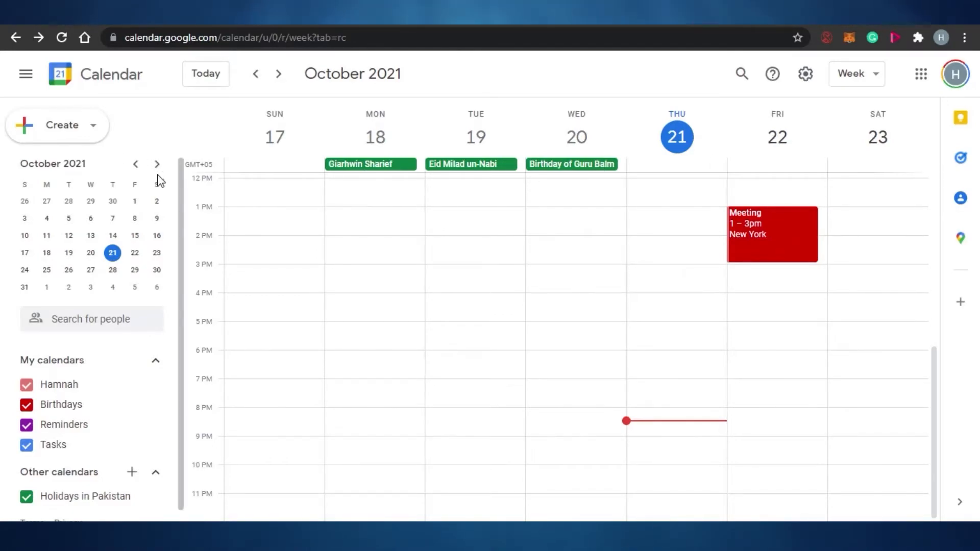
Step: Check which types of item can be created and dismiss the choices
left_click(65, 125)
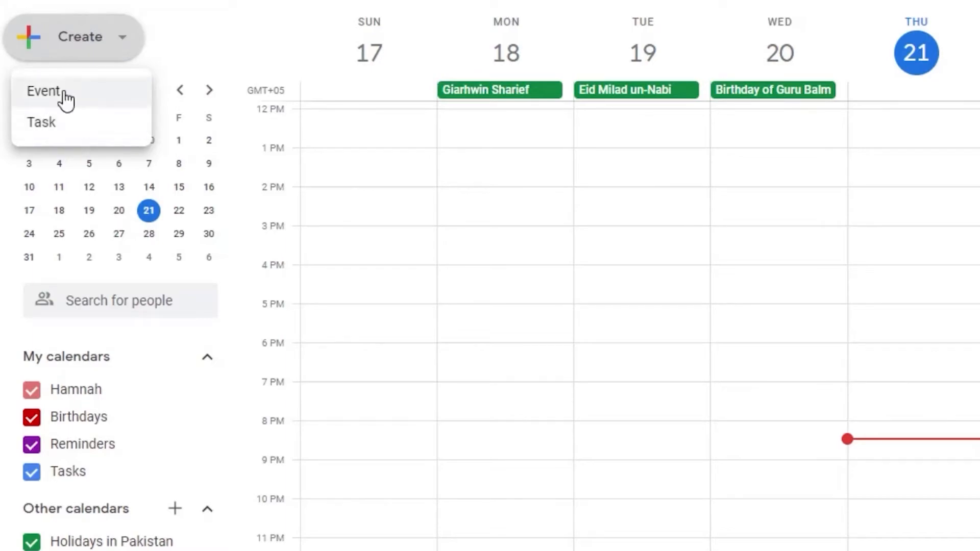
left_click(179, 44)
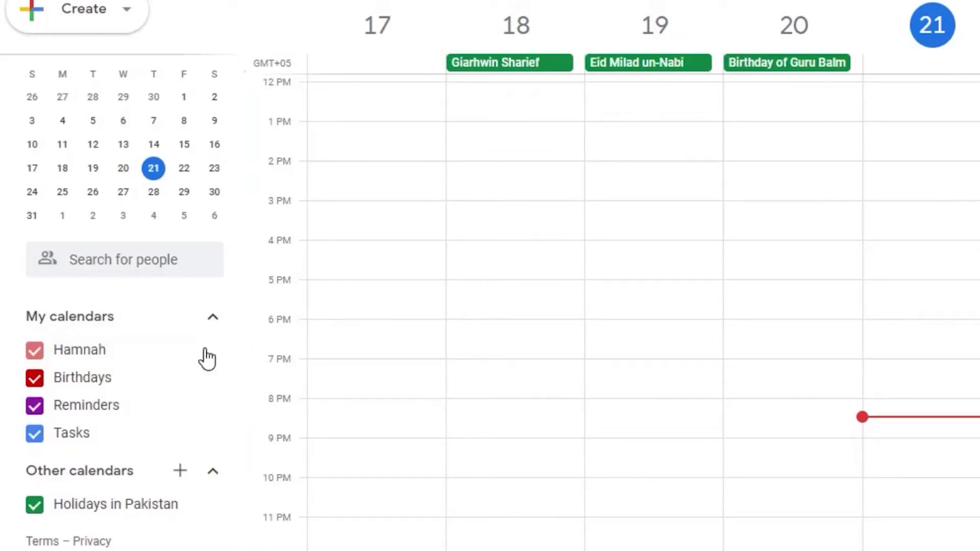
Step: Hide the personal calendar and show it again, and do the same with the Reminders calendar
left_click(34, 350)
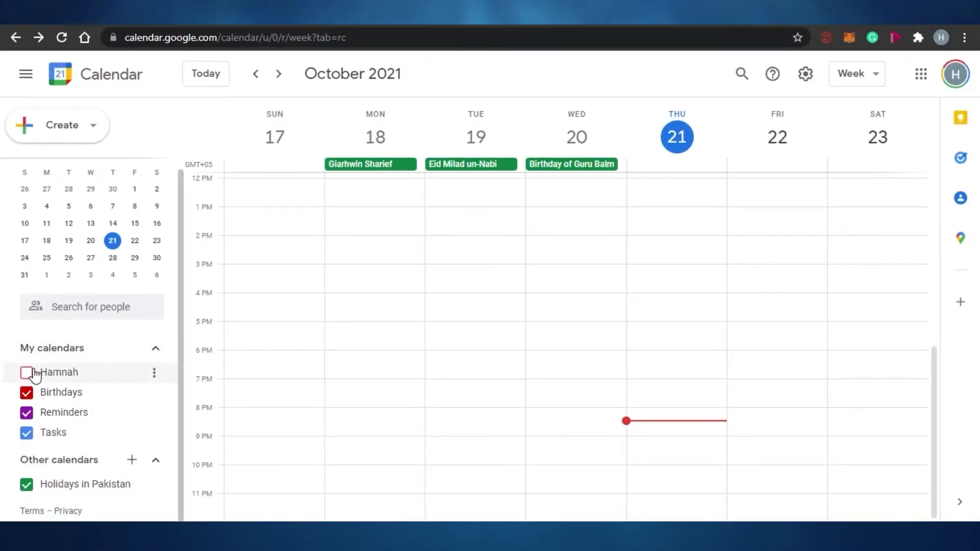
left_click(34, 373)
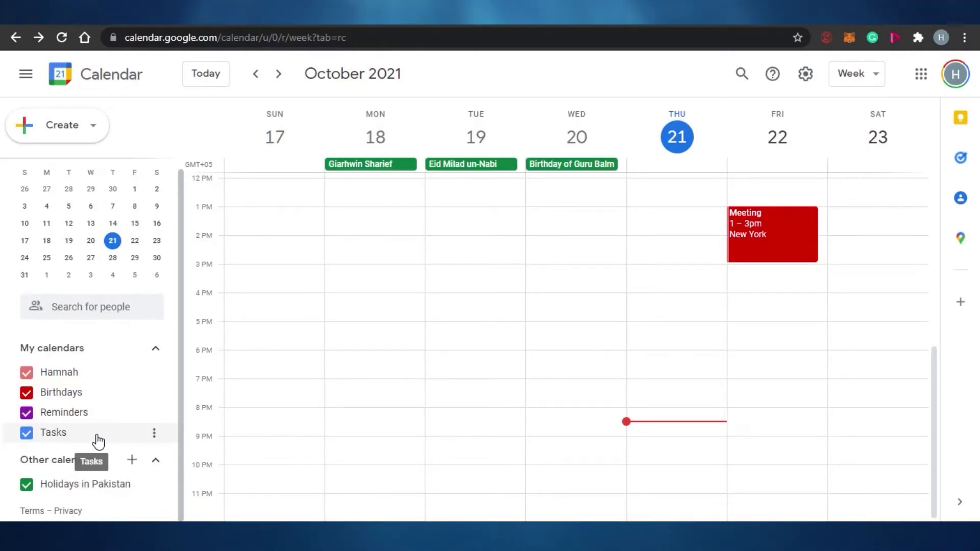
left_click(29, 415)
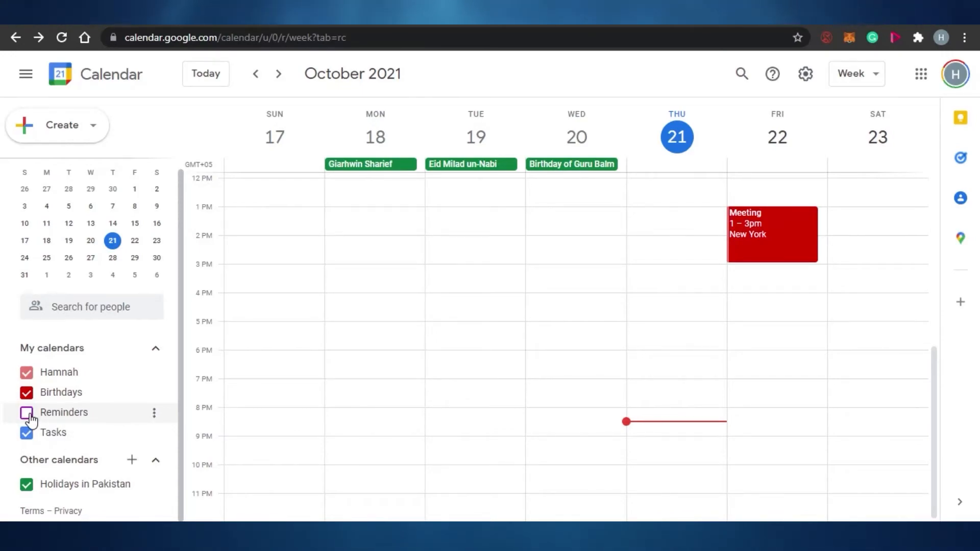
left_click(29, 415)
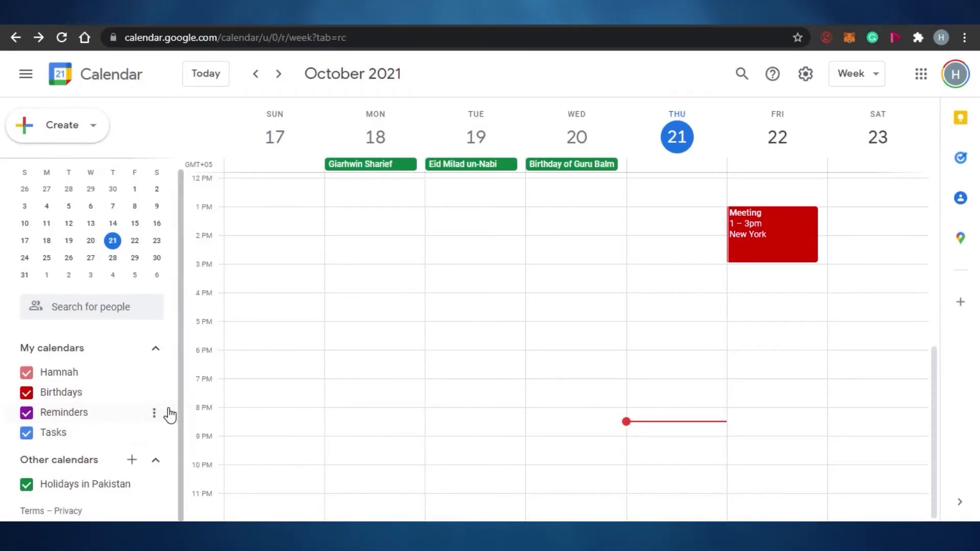
Step: Review the details and additional actions of the Meeting event on Friday 22, and close its details
scroll(179, 409, "up", 1)
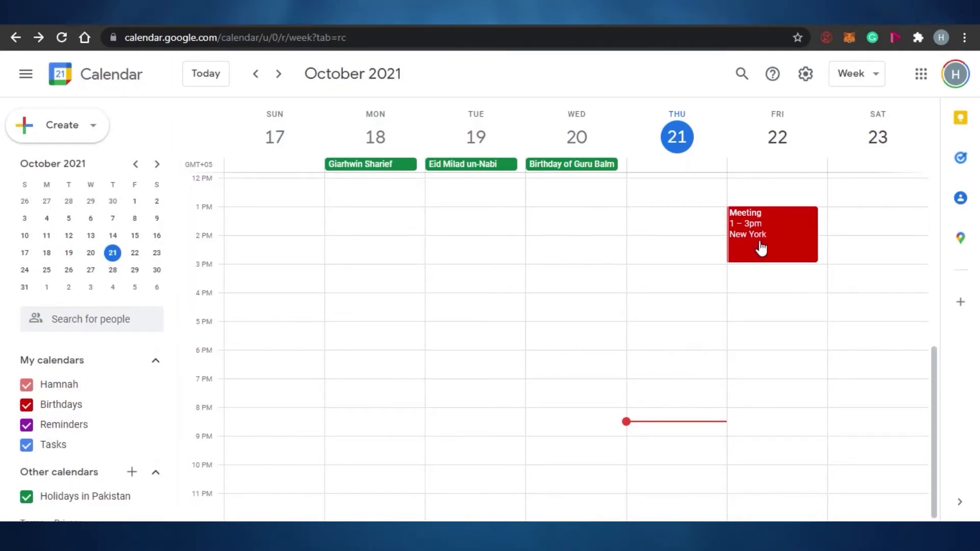
left_click(760, 237)
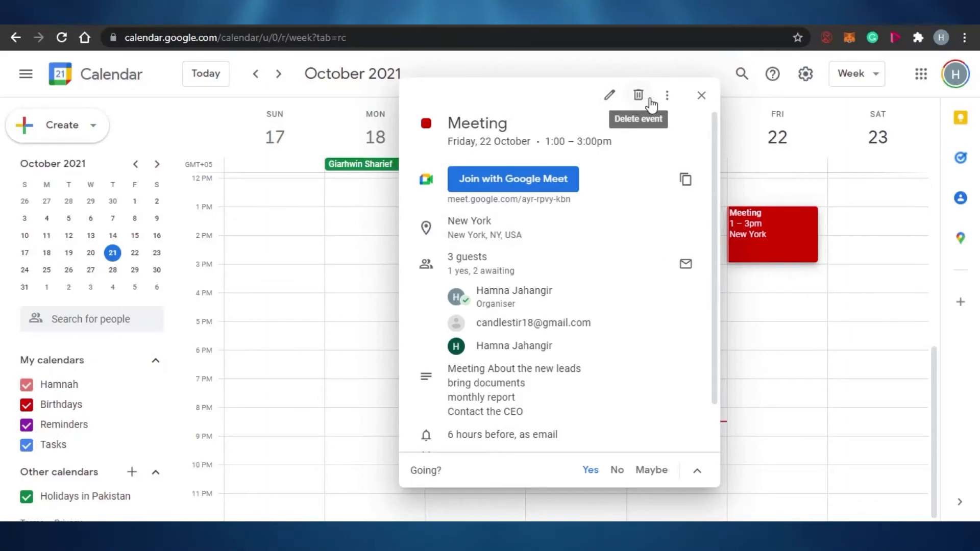
left_click(668, 97)
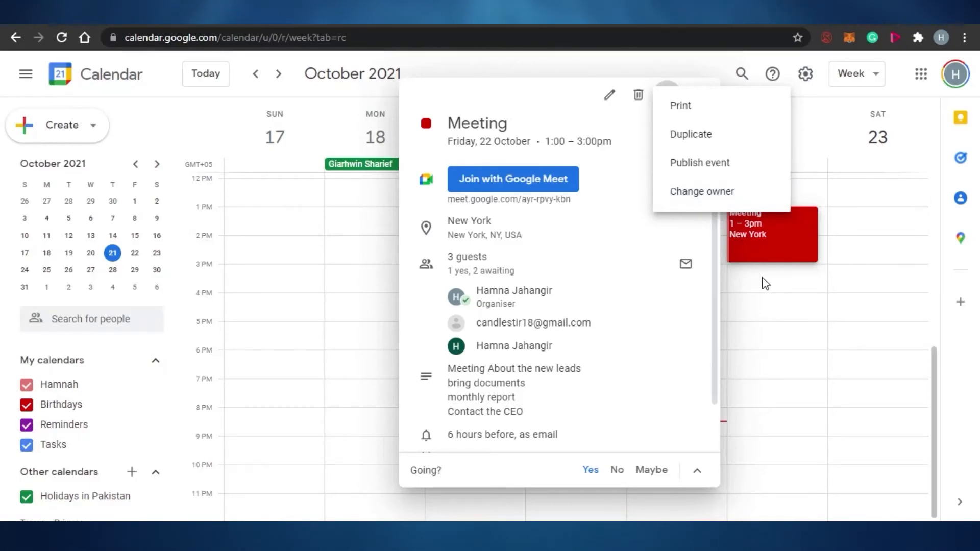
mouse_move(715, 284)
left_mouse_down()
mouse_move(724, 393)
mouse_move(712, 267)
left_mouse_up()
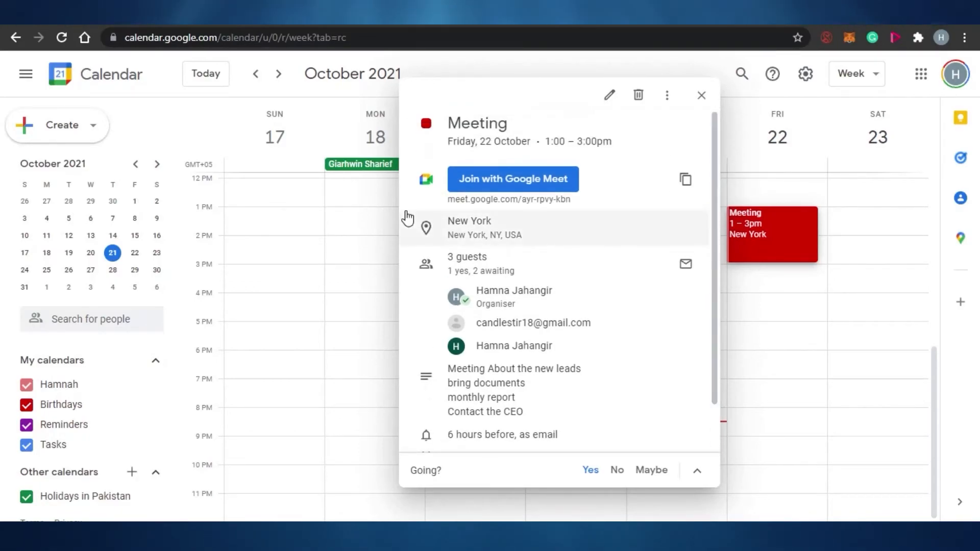
left_click(703, 97)
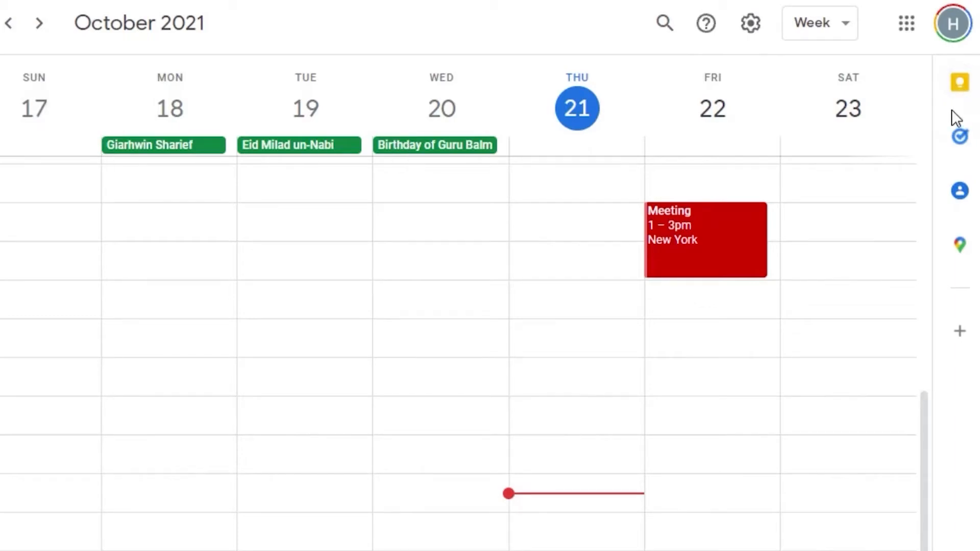
Step: Create a Keep note reading "Note 1" alongside the calendar and close the notes
left_click(966, 86)
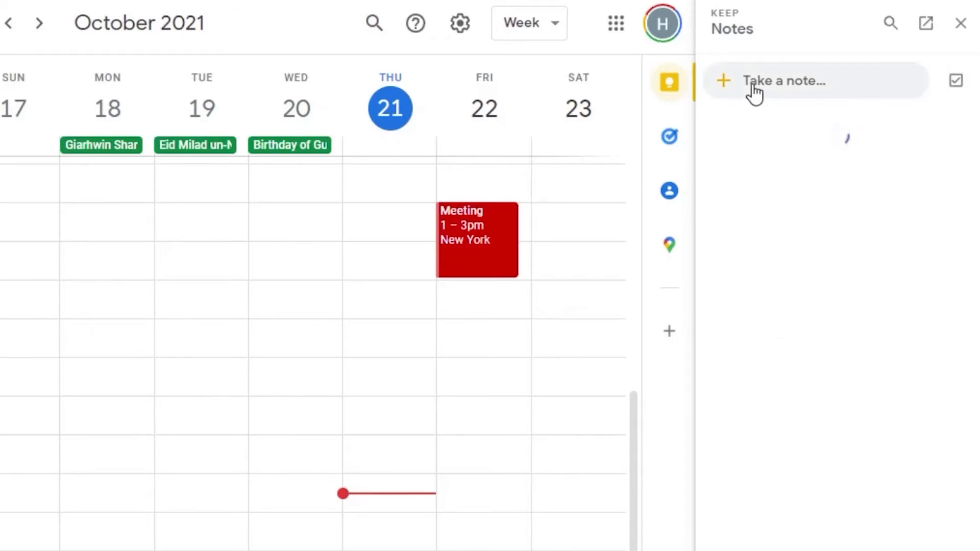
left_click(777, 79)
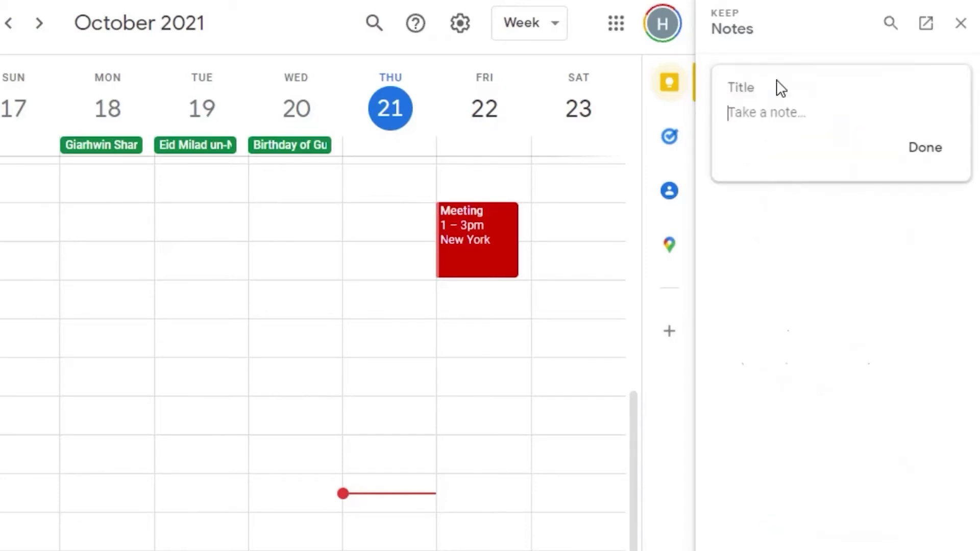
type("Note 1")
left_click(923, 149)
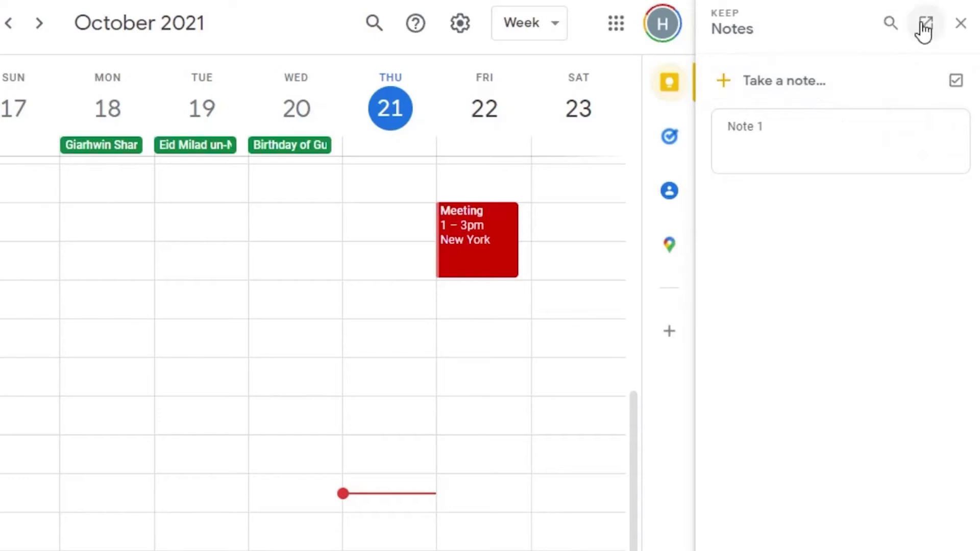
left_click(962, 25)
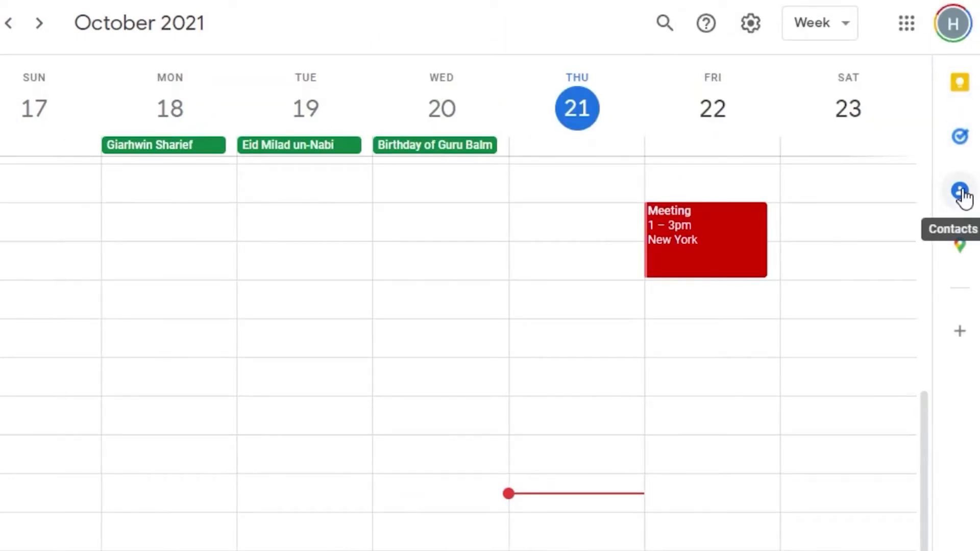
Step: Look through the Calendar add-ons in the Google Workspace Marketplace and close it
left_click(959, 333)
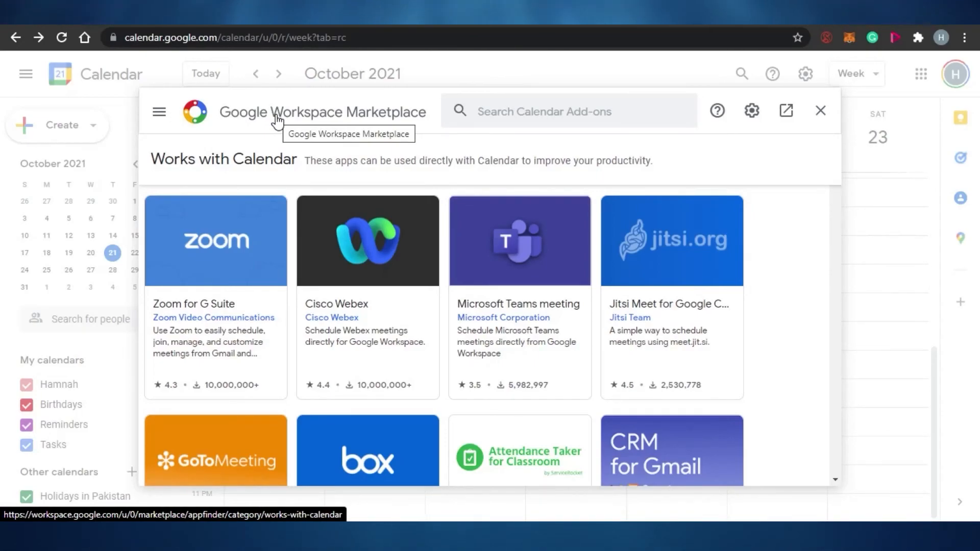
left_click(521, 112)
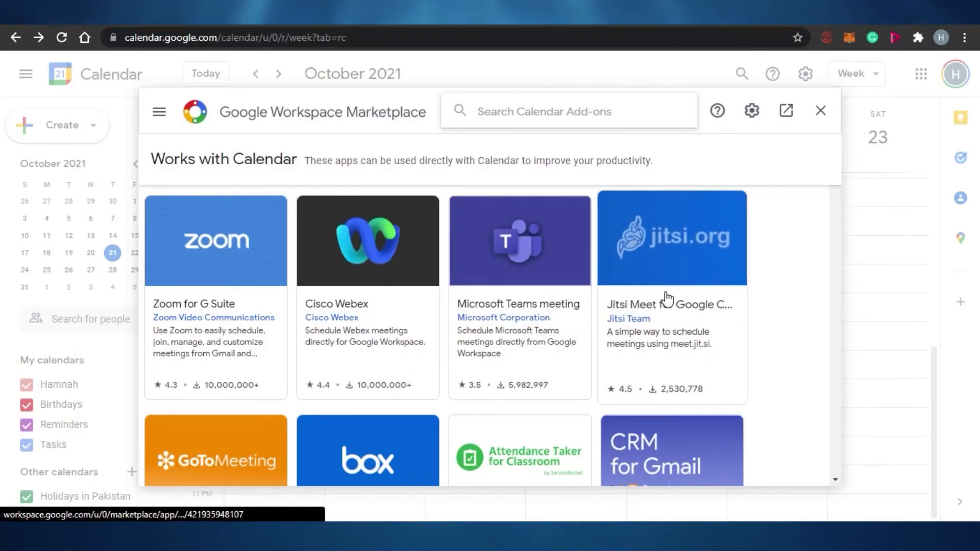
left_click(819, 111)
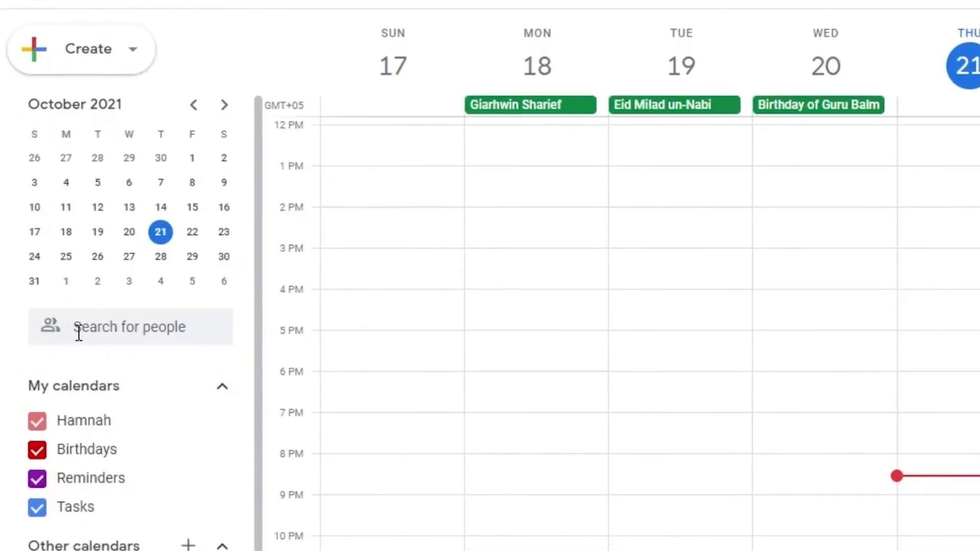
Step: Check the suggested contacts in the people search and discard the untitled event draft on Sunday, 17 October
left_click(122, 330)
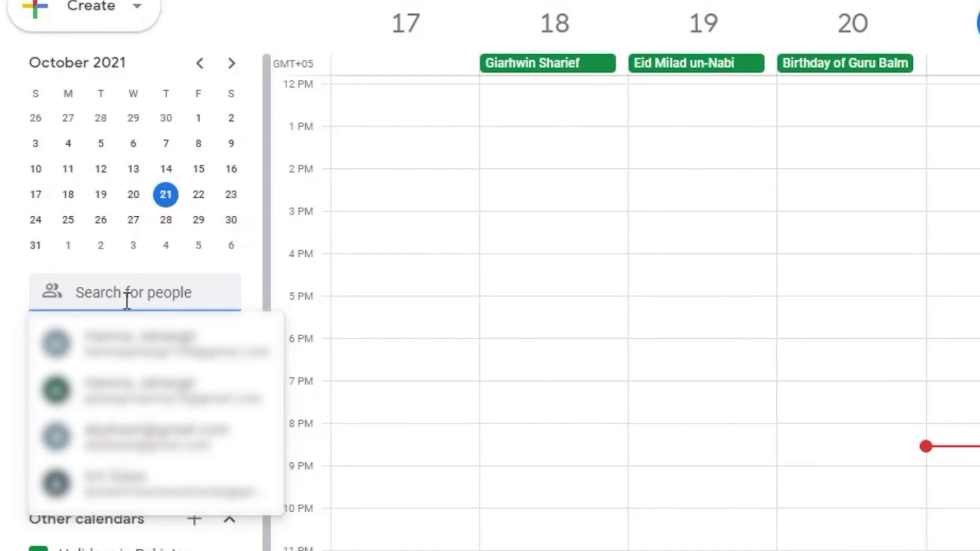
left_click(280, 196)
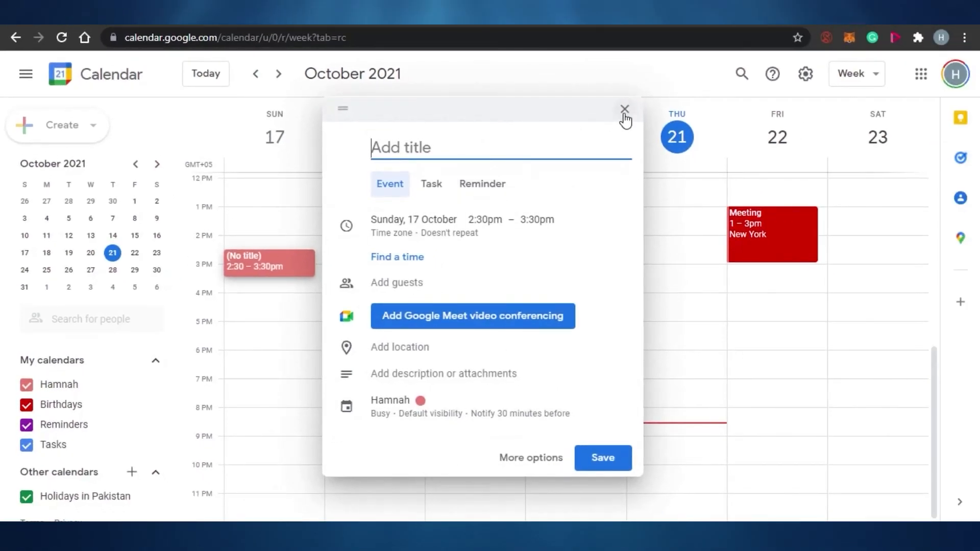
left_click(624, 110)
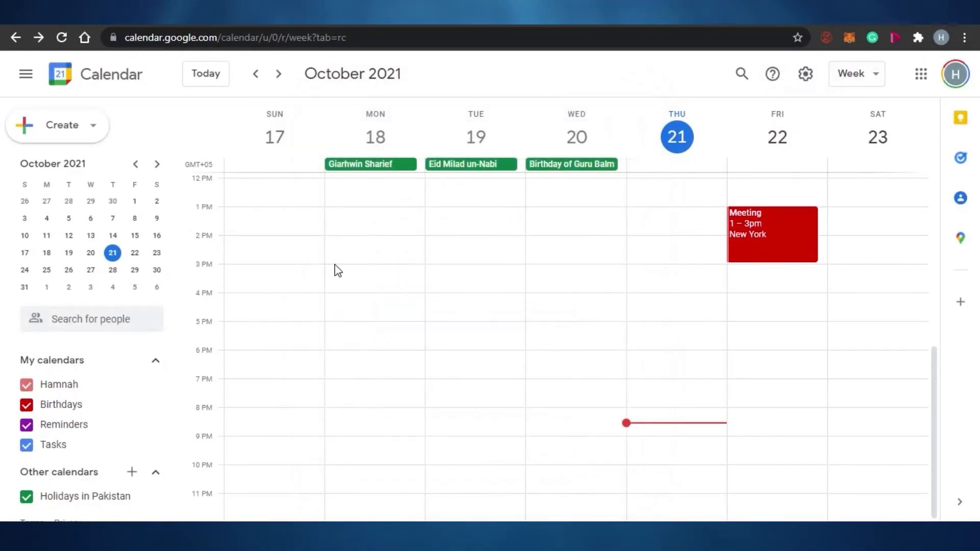
Step: Look over the options available for calendar settings and dismiss them
left_click(807, 75)
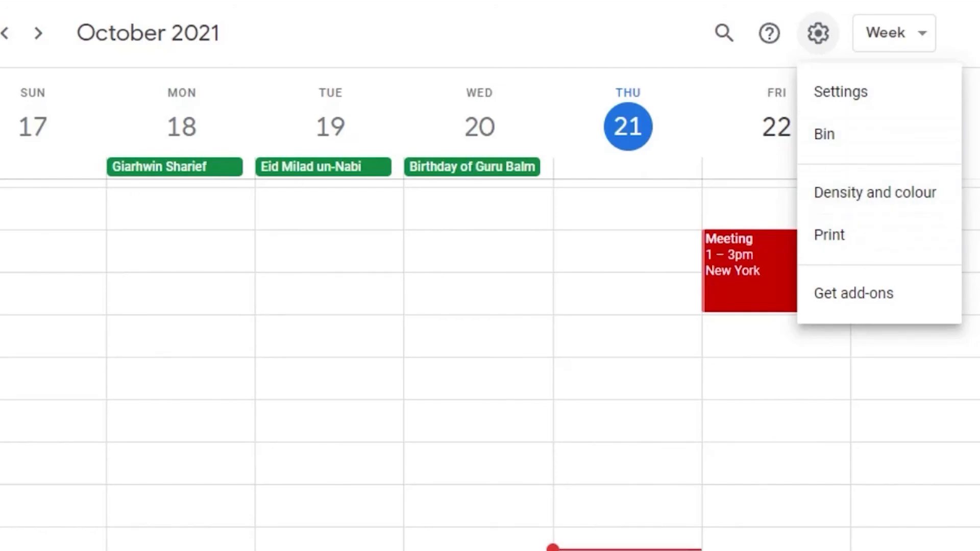
left_click(31, 137)
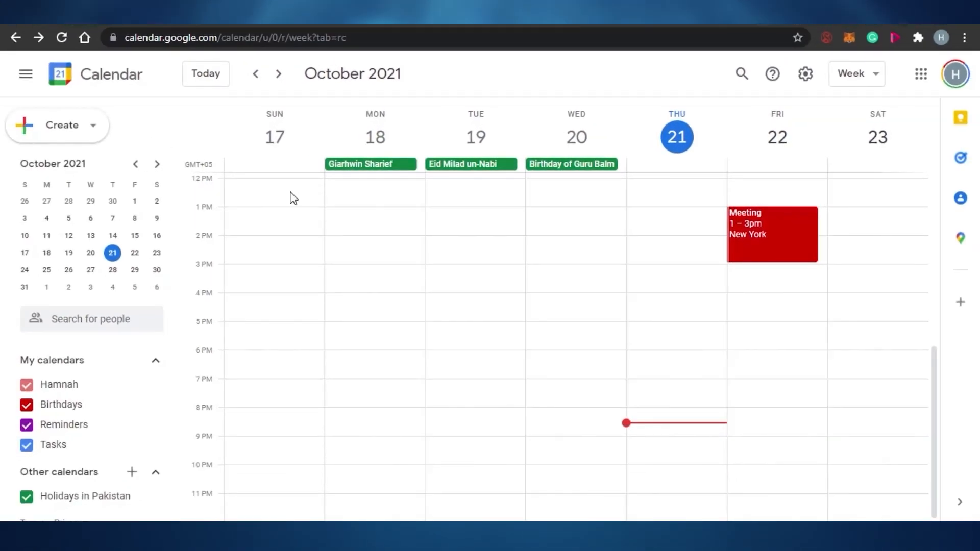
mouse_move(937, 393)
left_mouse_down()
mouse_move(932, 212)
mouse_move(926, 383)
left_mouse_up()
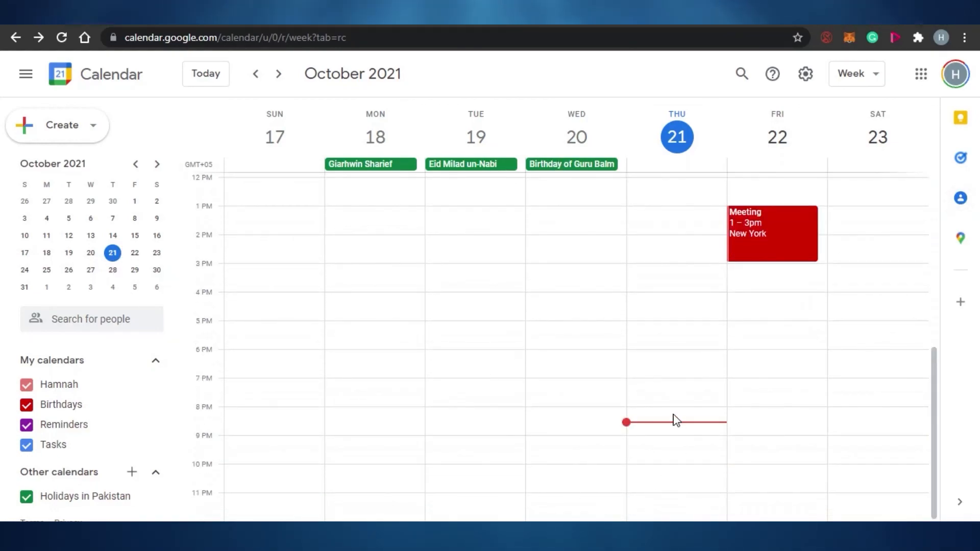